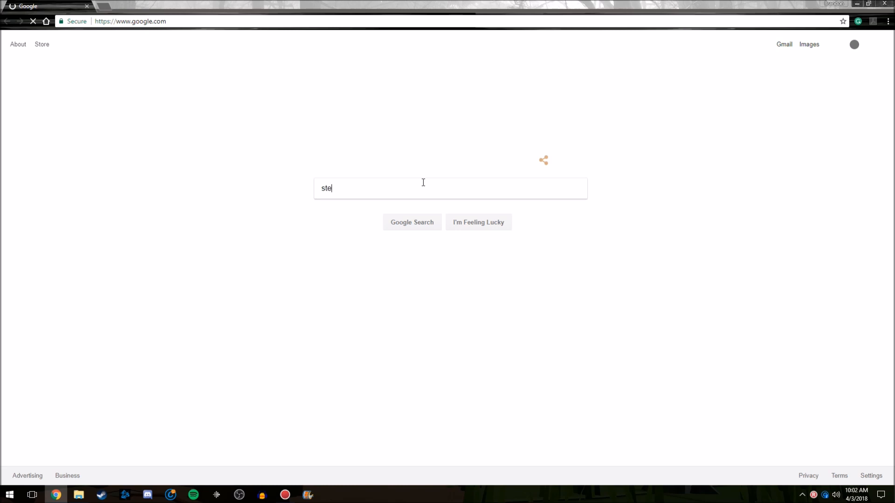
Step: Search for steamcmd and open the Downloading SteamCMD section of the Valve Developer Community page
type("eamcmd")
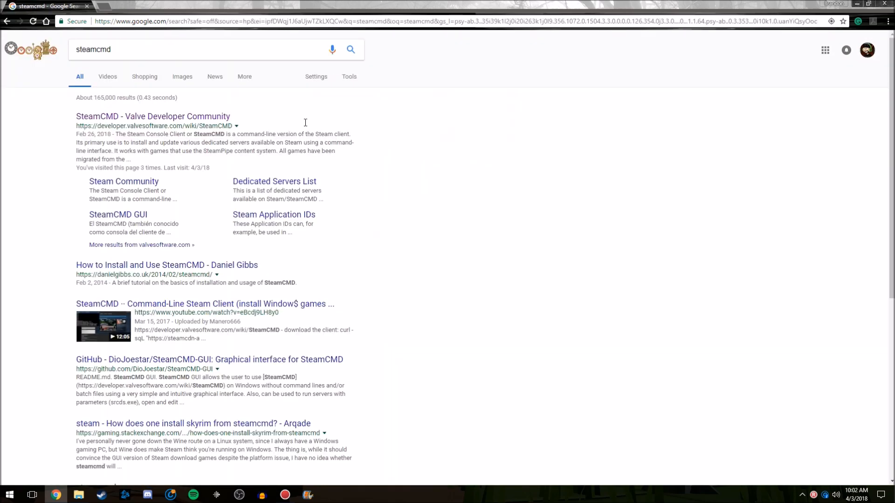
left_click(127, 120)
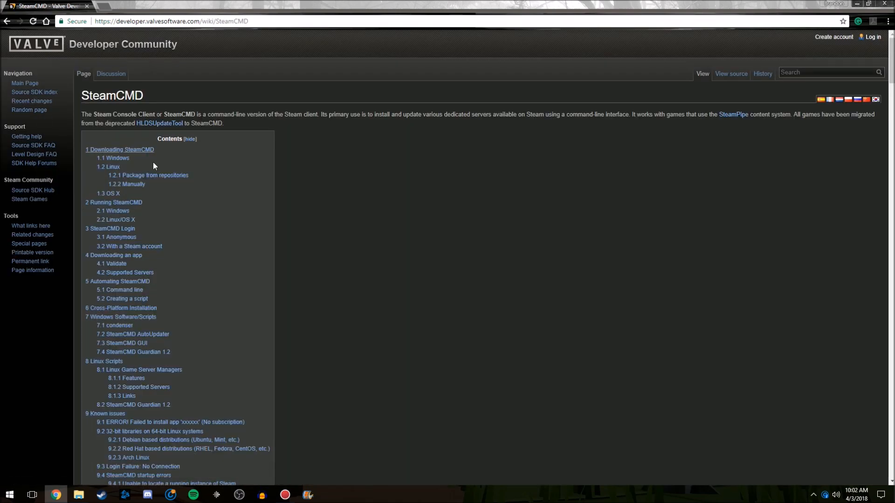
scroll(186, 203, "down", 5)
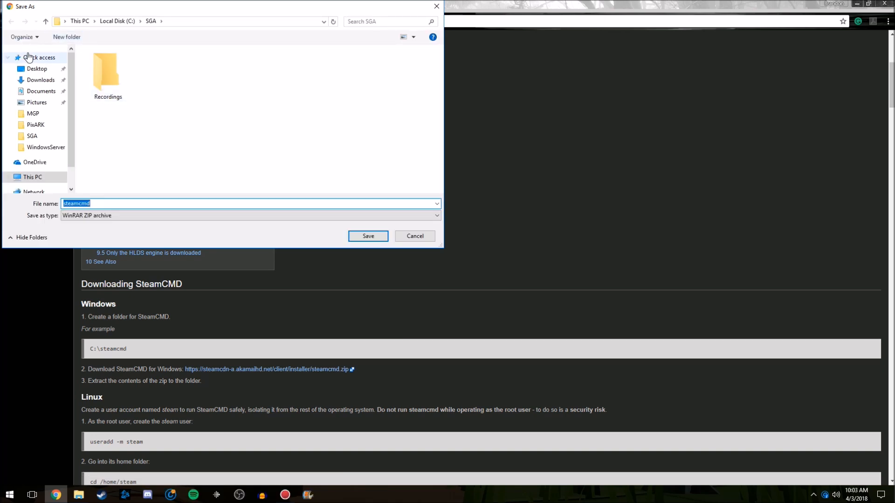
Step: Download the Windows steamcmd zip to the Desktop, replacing the existing copy, and close the browser
left_click(37, 69)
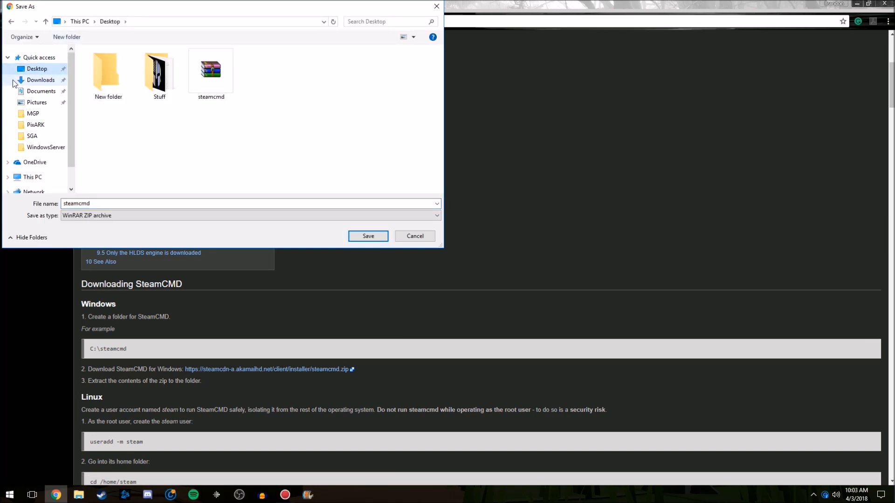
left_click(383, 239)
left_click(467, 249)
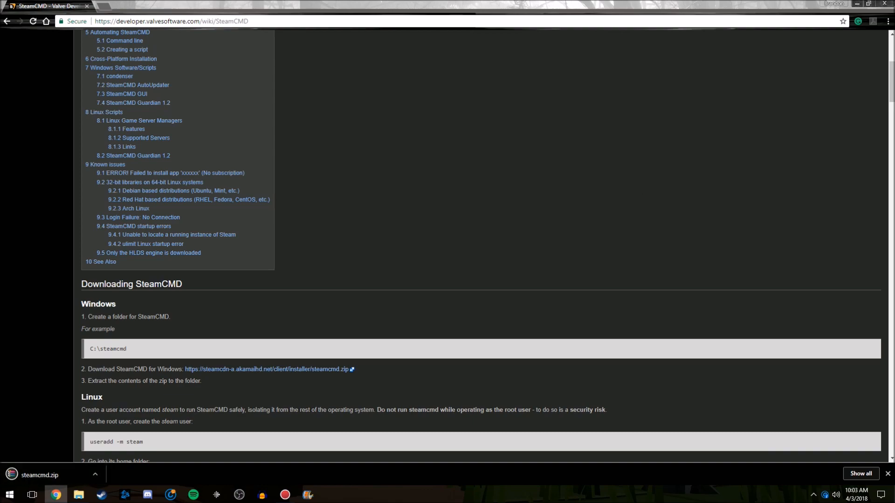
left_click(891, 3)
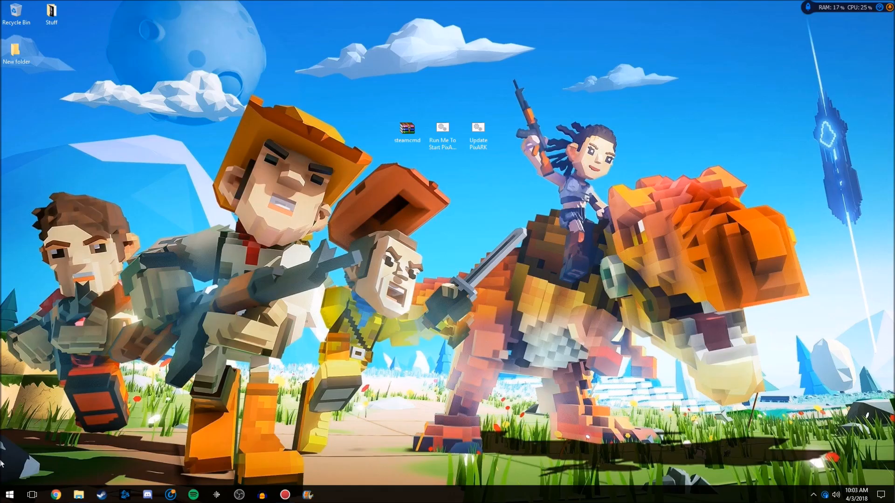
Step: Open the downloaded steamcmd archive and locate the existing steamcmd folder on Local Disk (G:) in File Explorer
double_click(406, 132)
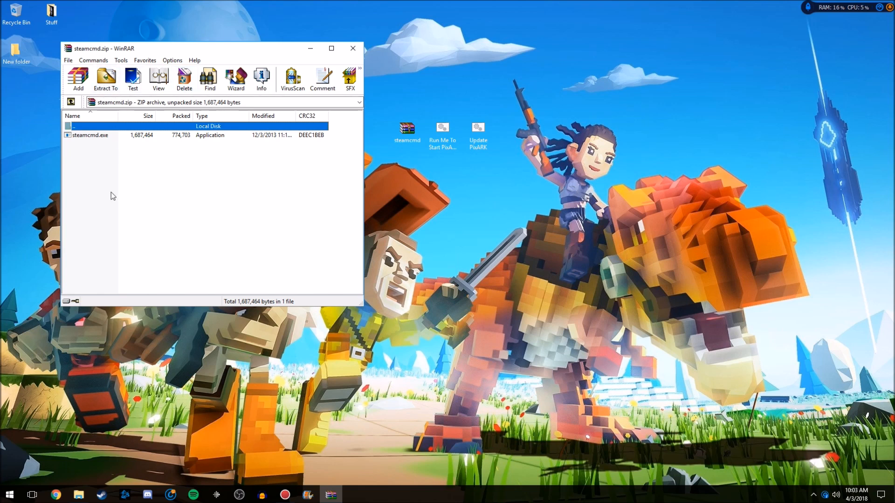
left_click(78, 495)
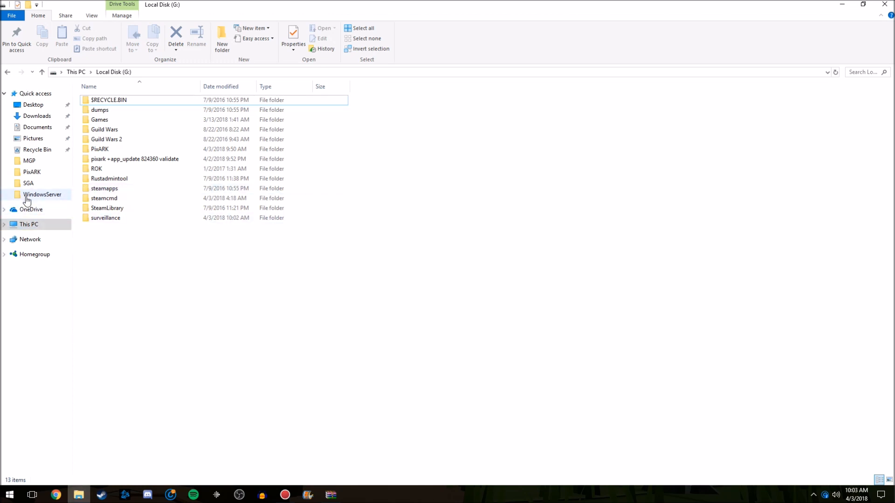
left_click(29, 225)
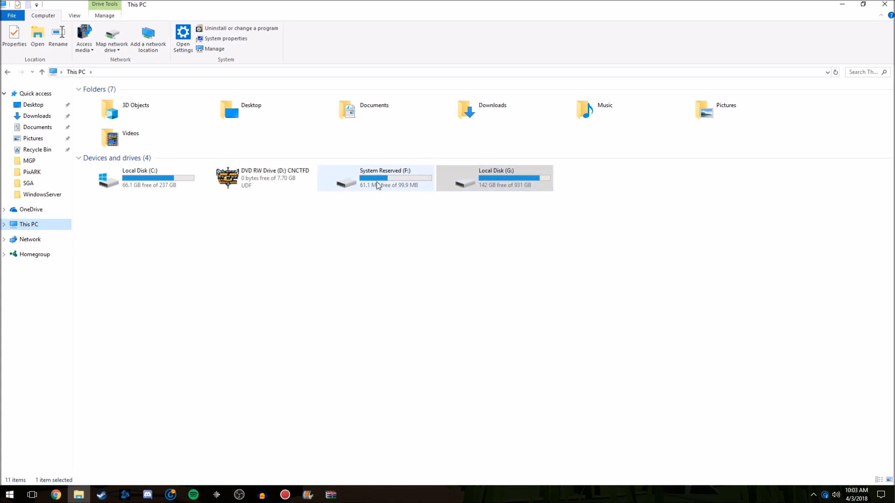
mouse_move(537, 179)
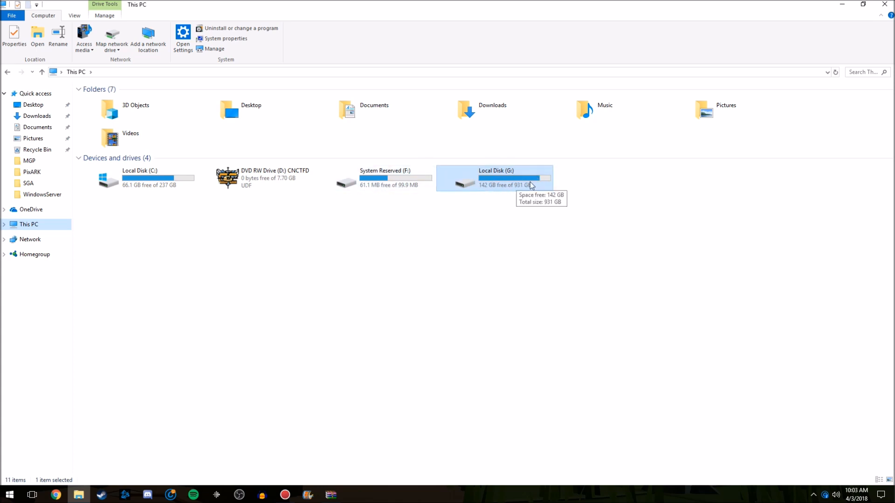
double_click(531, 185)
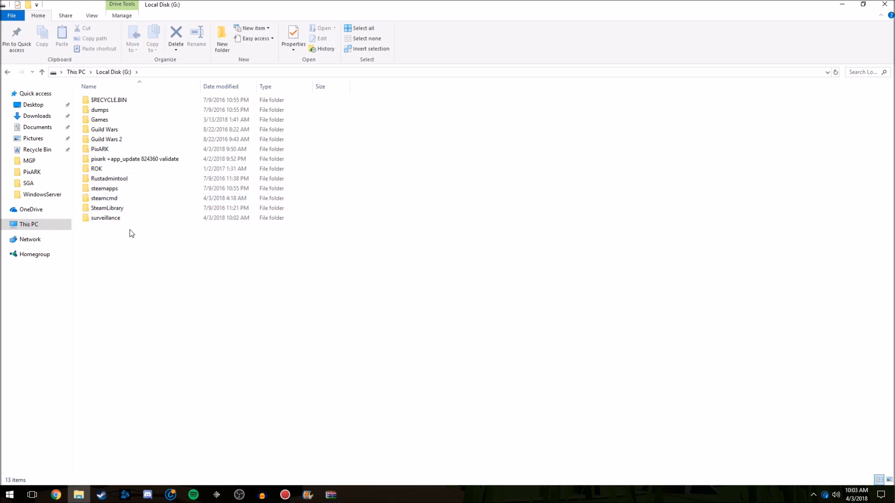
left_click(116, 191)
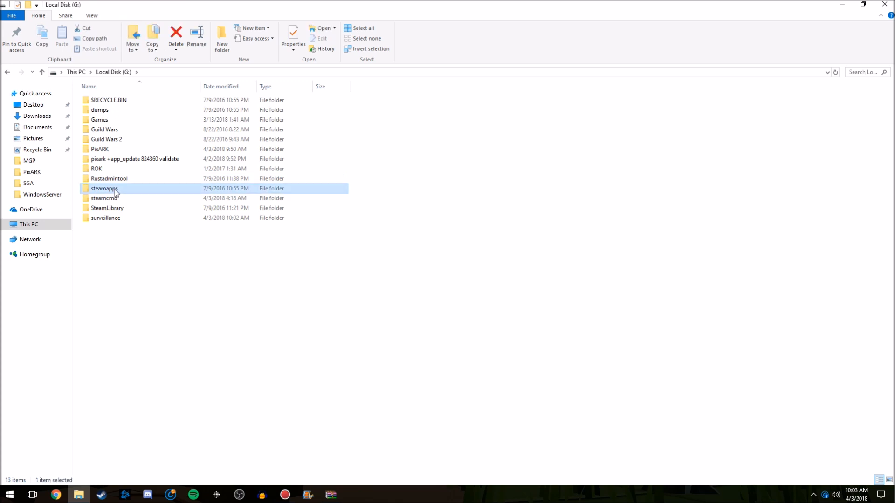
left_click(122, 198)
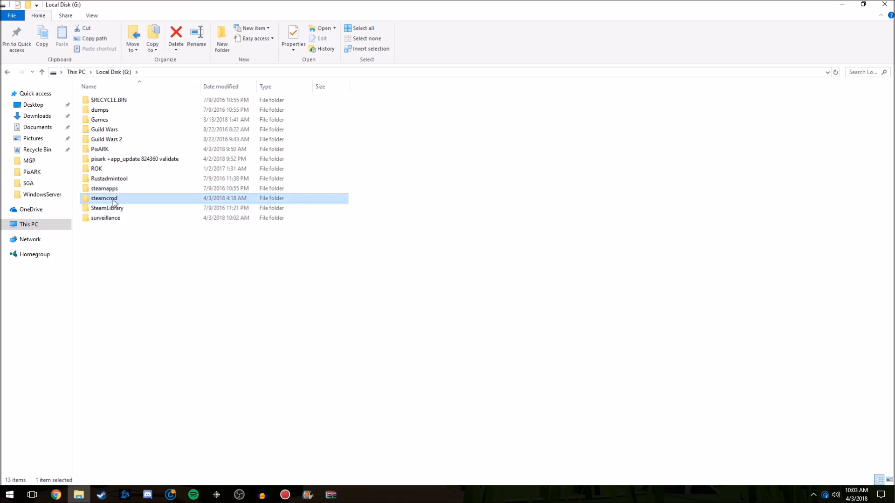
Step: Create a trial folder on Local Disk (G:), leave it with its default name, and delete it
right_click(178, 281)
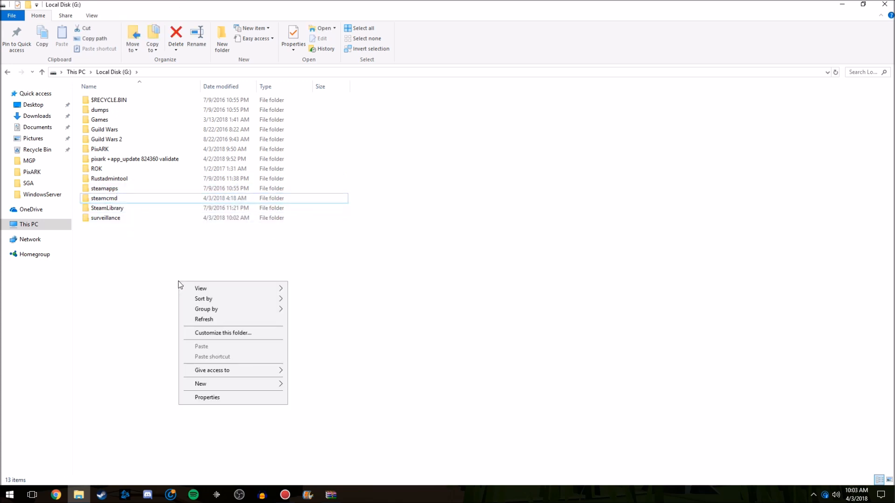
left_click(233, 385)
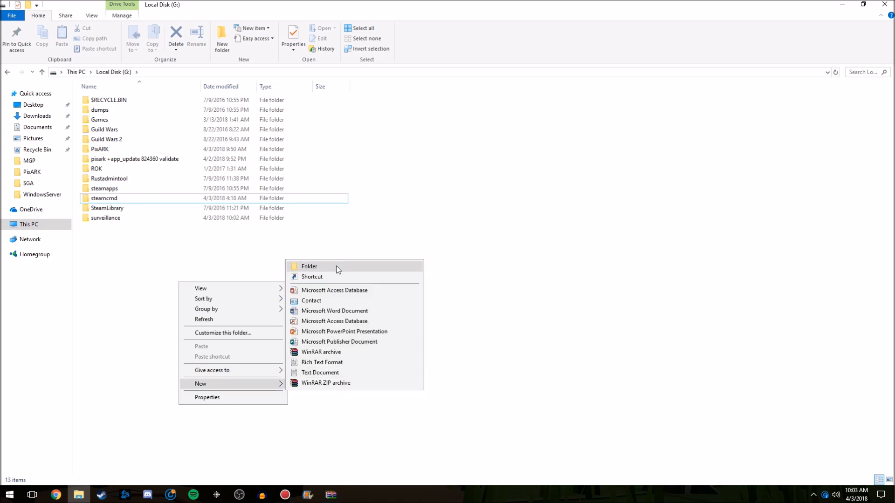
left_click(309, 267)
type("st")
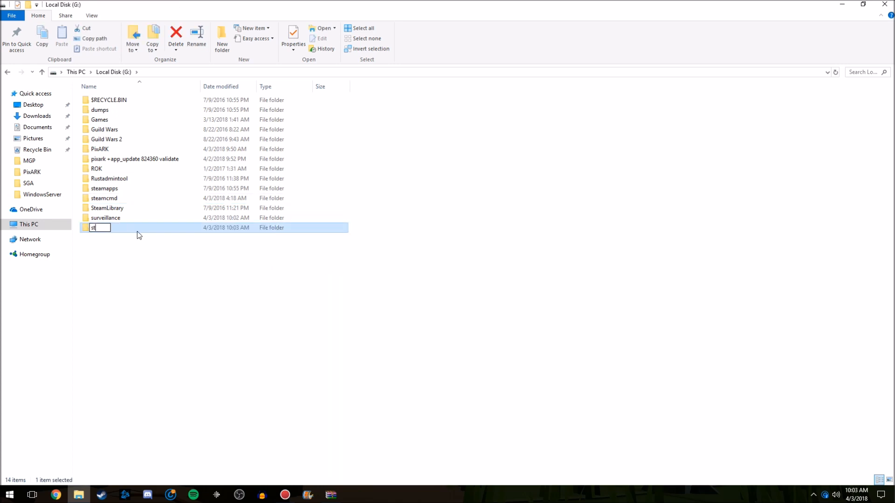
type("eamc")
key("BackSpace")
key("BackSpace")
key("BackSpace")
key("BackSpace")
key("BackSpace")
key("BackSpace")
key("BackSpace")
key("BackSpace")
key("Return")
left_click(97, 227)
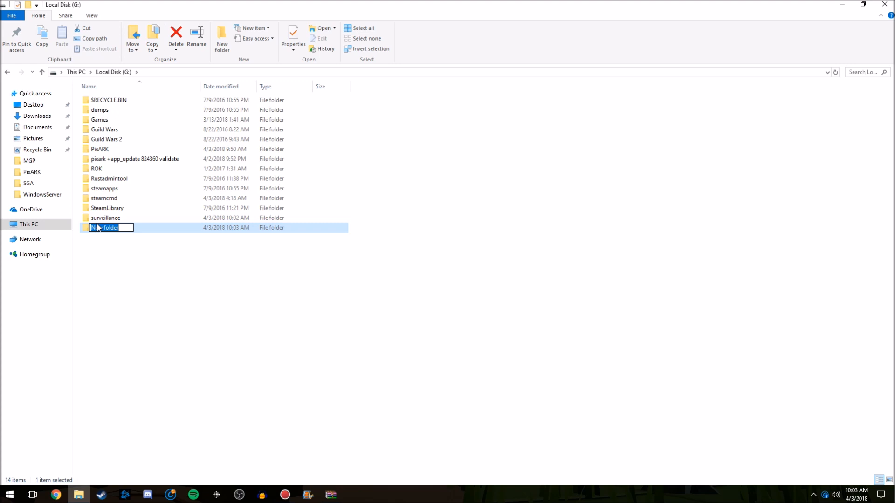
key("Return")
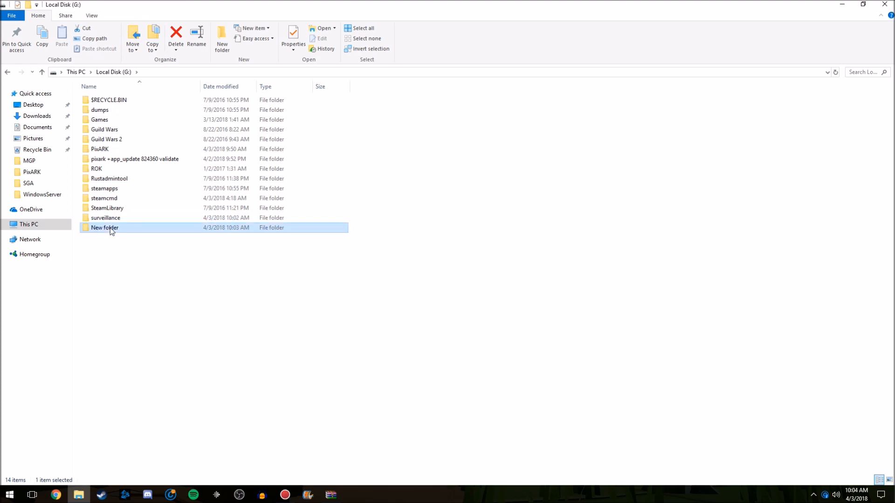
key("Delete")
Step: Return to the steamcmd archive, extract it into G:\steamcmd, and close the archive window
left_click(878, 5)
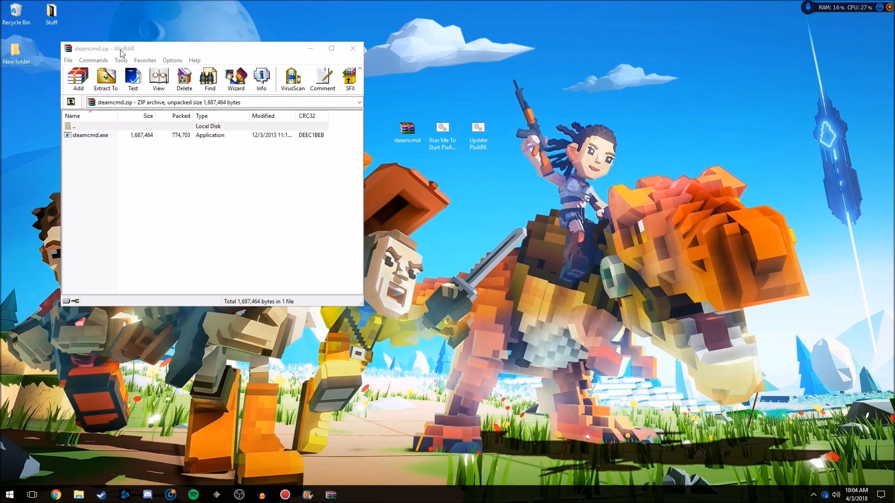
left_click(108, 80)
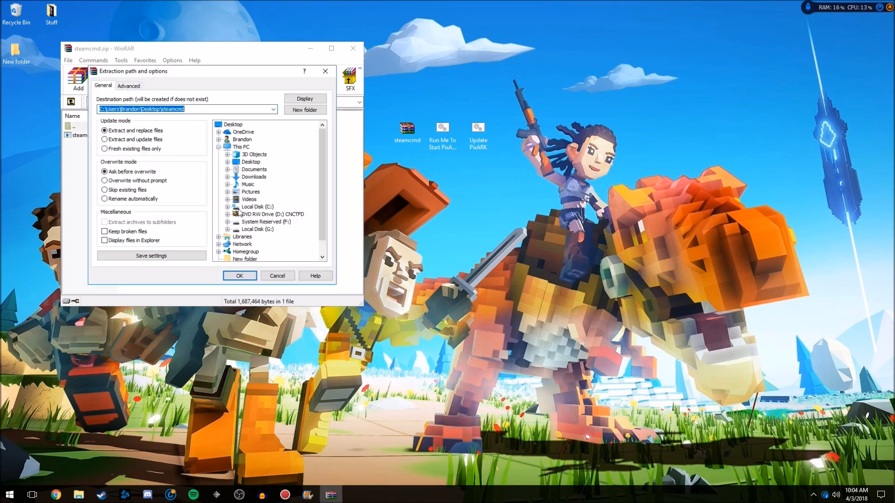
left_click(246, 147)
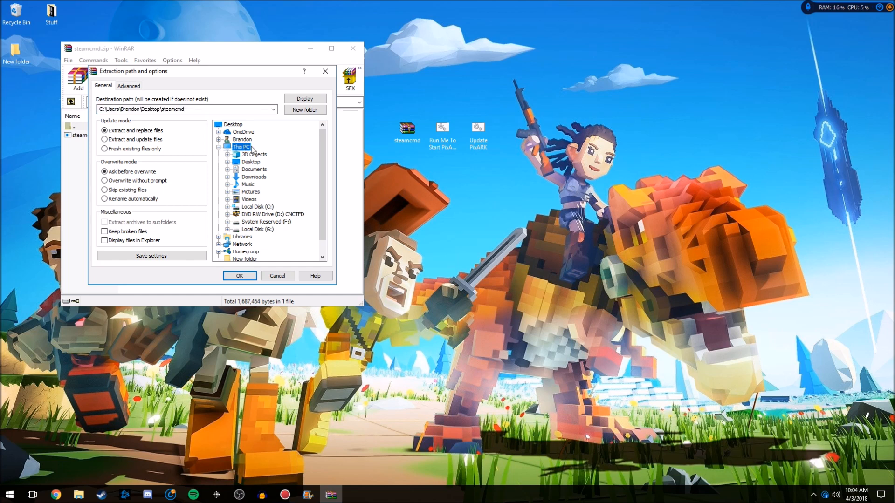
double_click(246, 148)
double_click(246, 148)
double_click(255, 230)
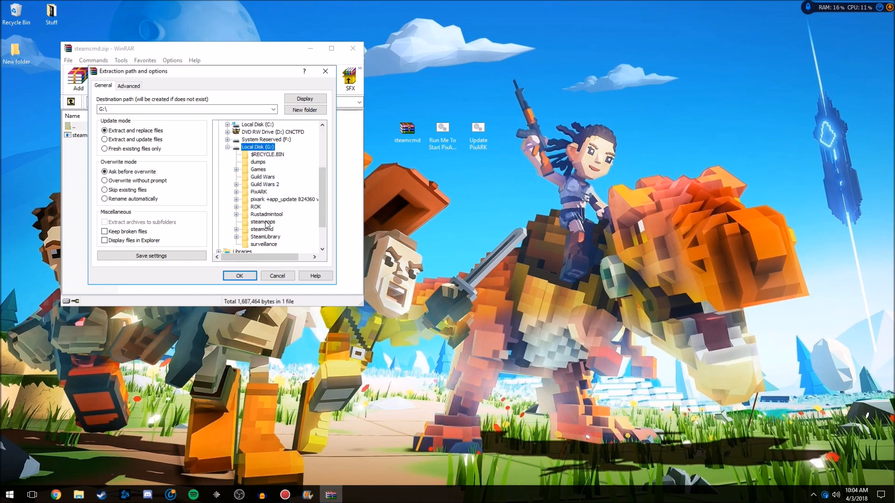
left_click(267, 230)
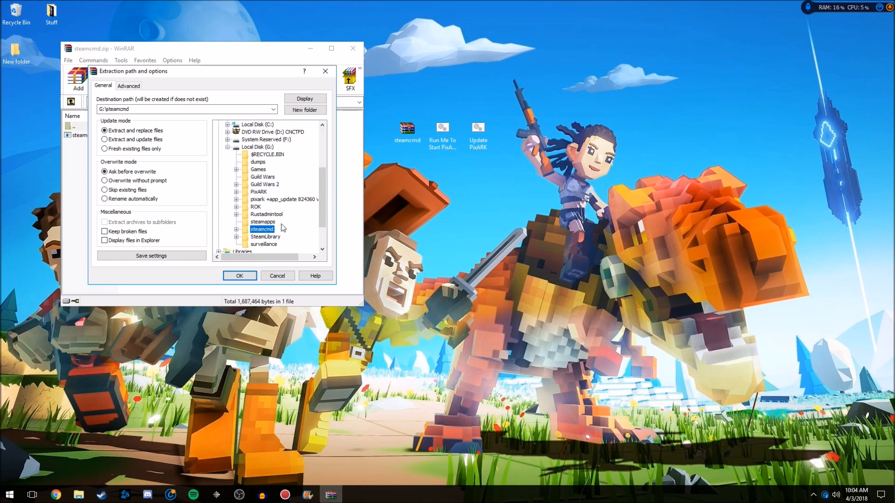
left_click(240, 276)
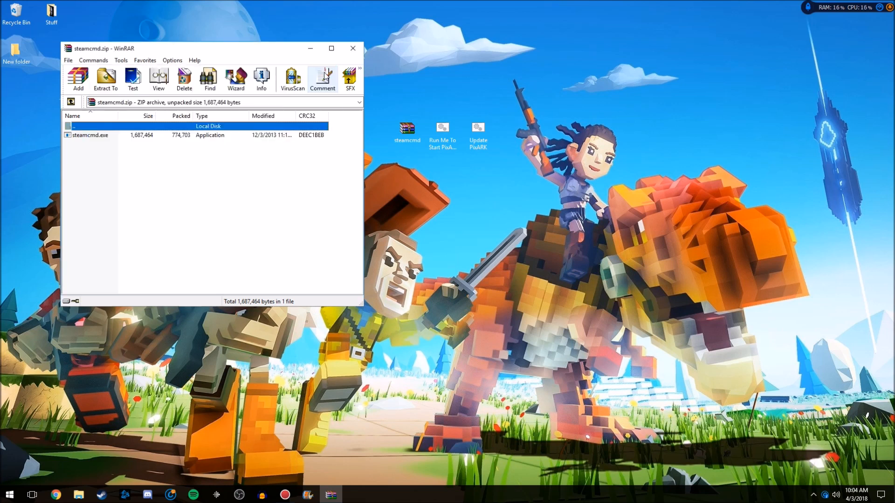
left_click(353, 50)
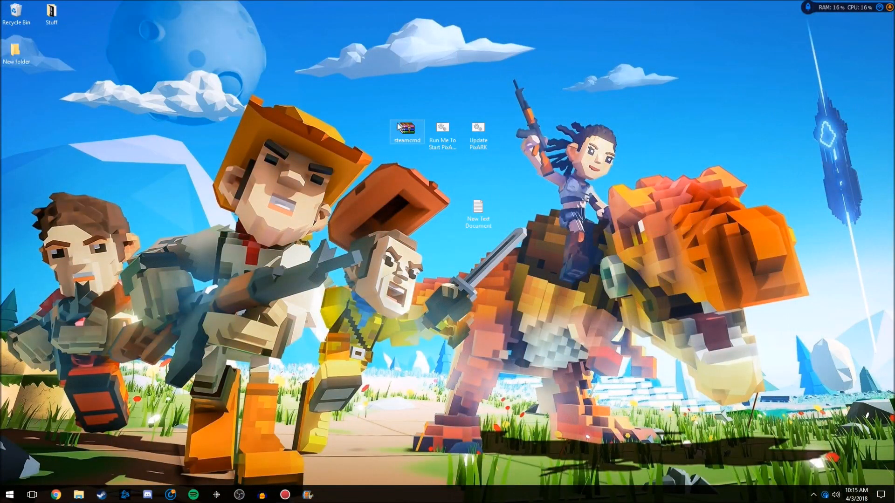
Step: Look through the contents of the steamcmd folder on Local Disk (G:) and go back to the drive's root
left_click(80, 495)
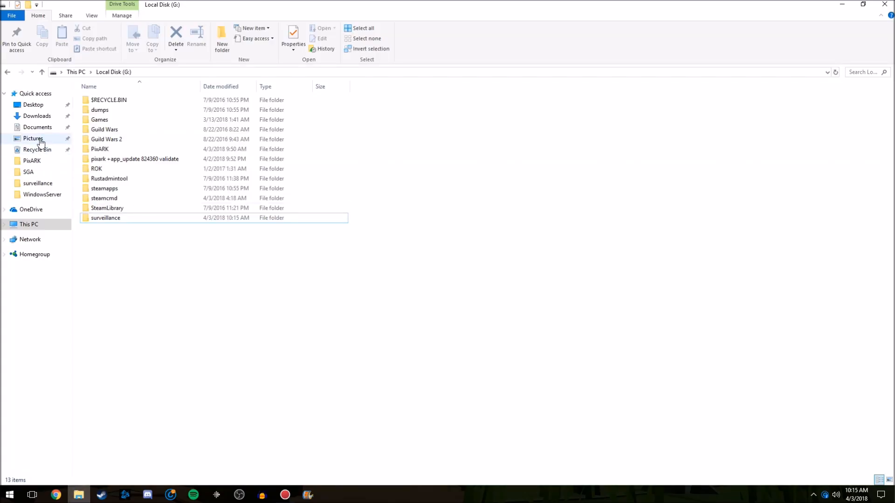
left_click(24, 225)
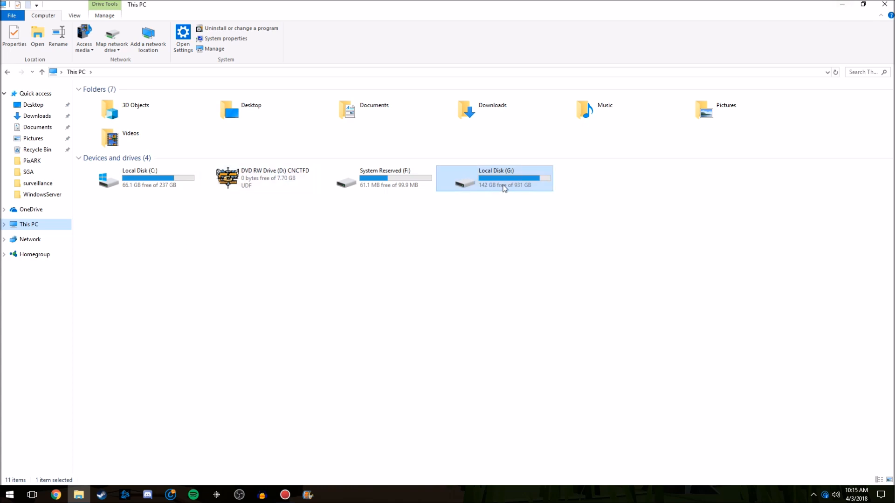
double_click(501, 183)
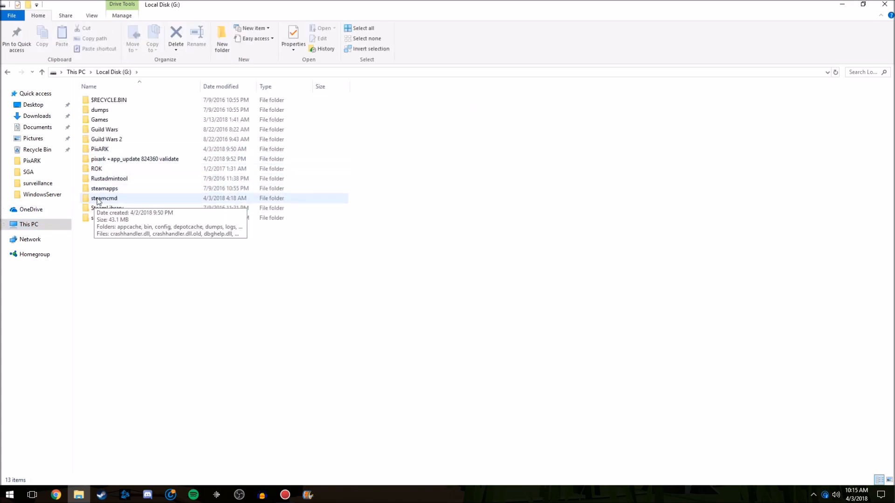
double_click(134, 200)
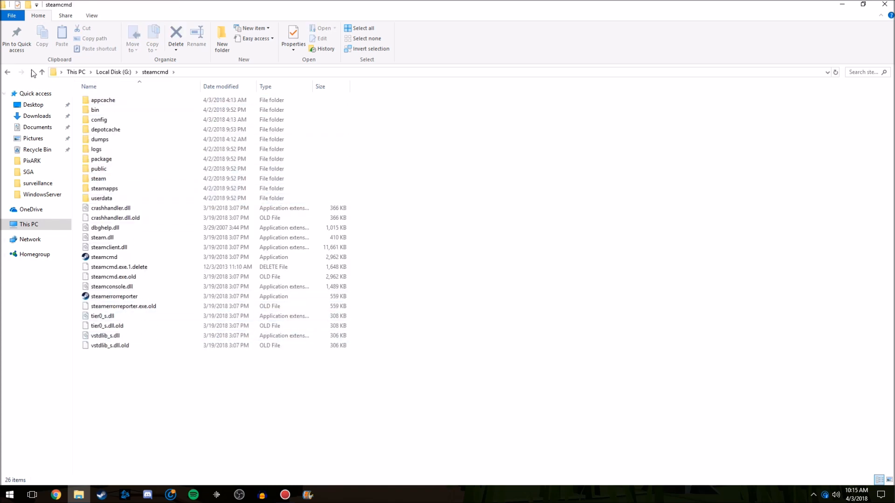
left_click(8, 72)
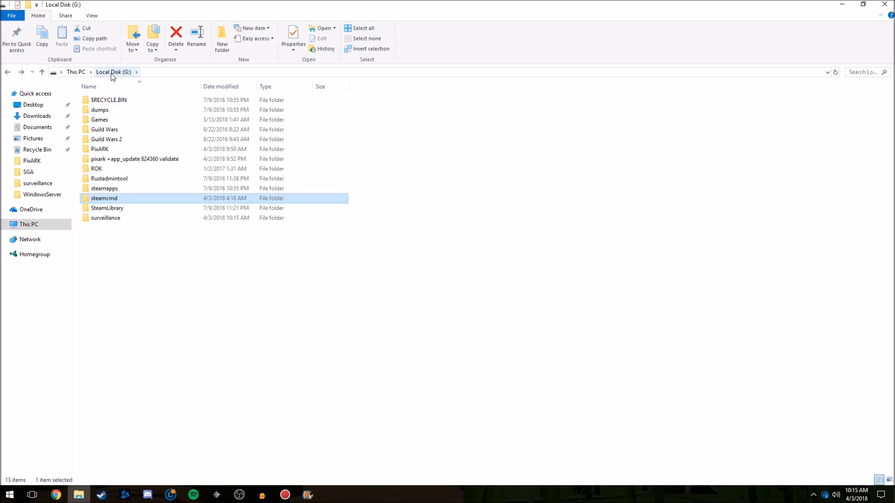
Step: Create a new folder in the root of Local Disk (G:), keeping its default name, and select it
right_click(163, 258)
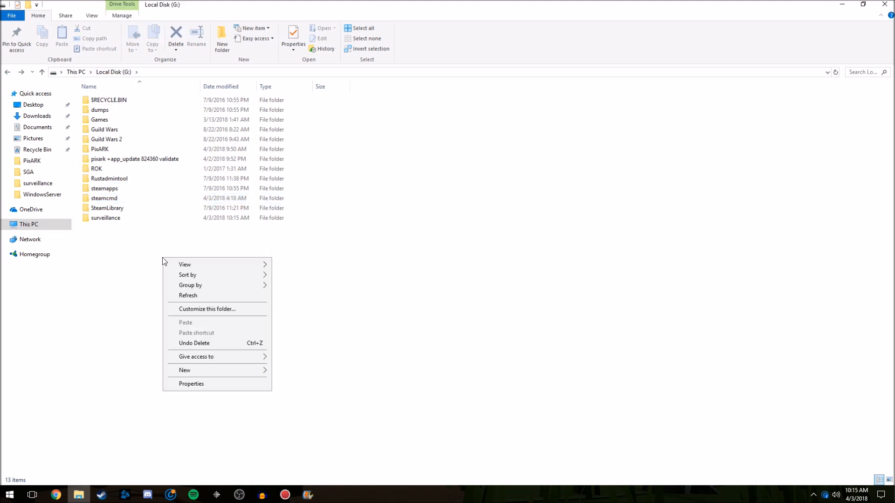
mouse_move(201, 370)
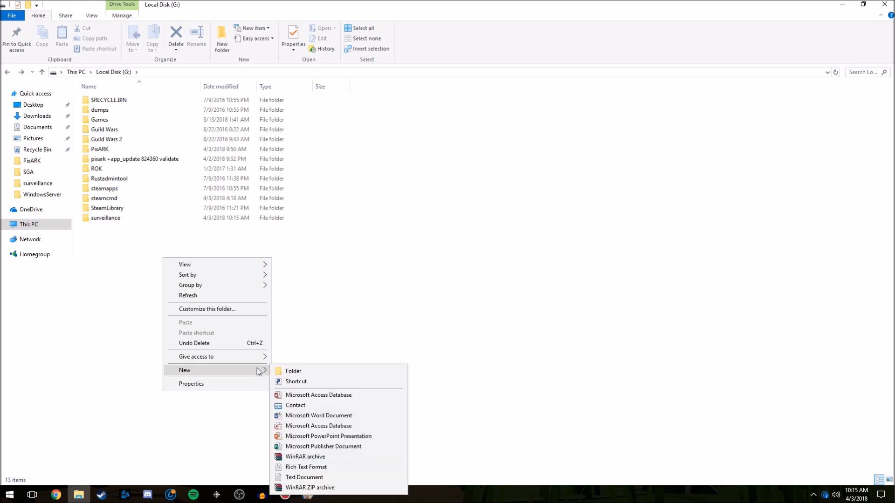
left_click(308, 372)
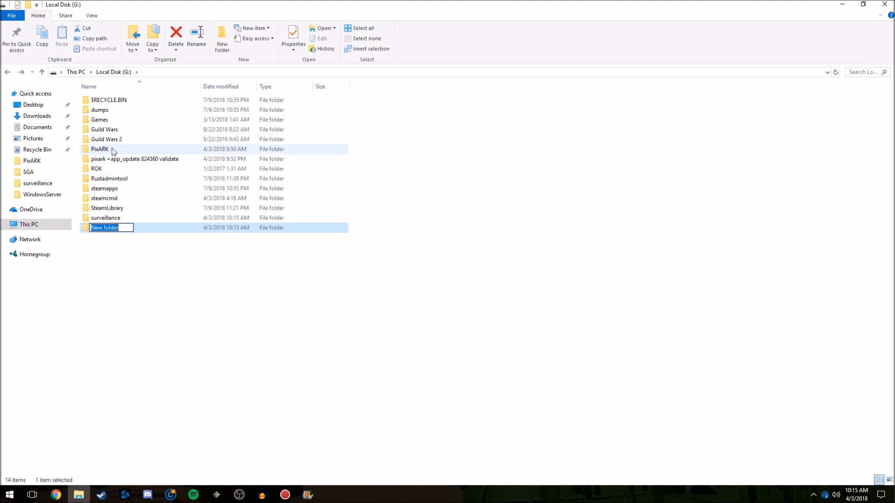
left_click(200, 247)
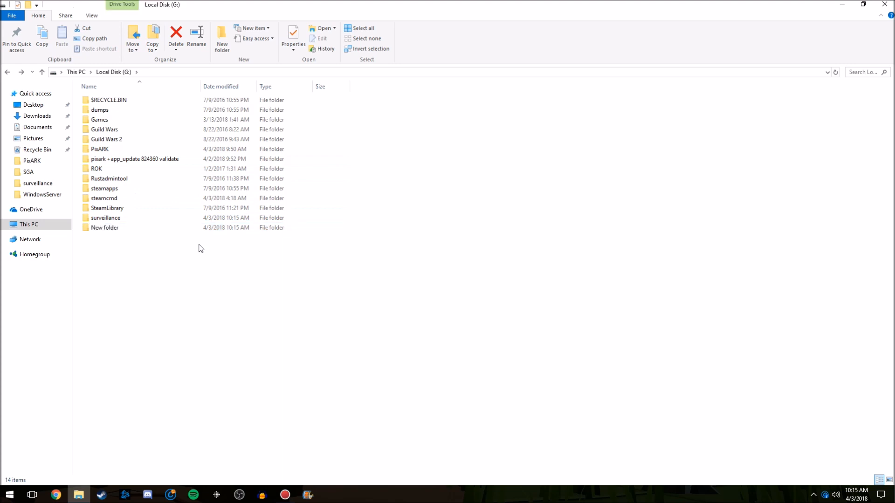
left_click(200, 231)
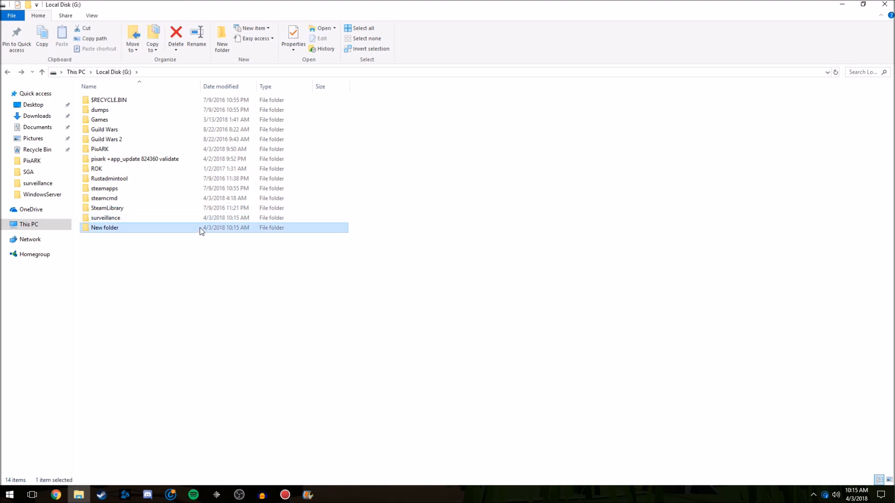
Step: Delete the selected new folder from Local Disk (G:), look at the contents of the PixARK folder, and close the file window
key("Delete")
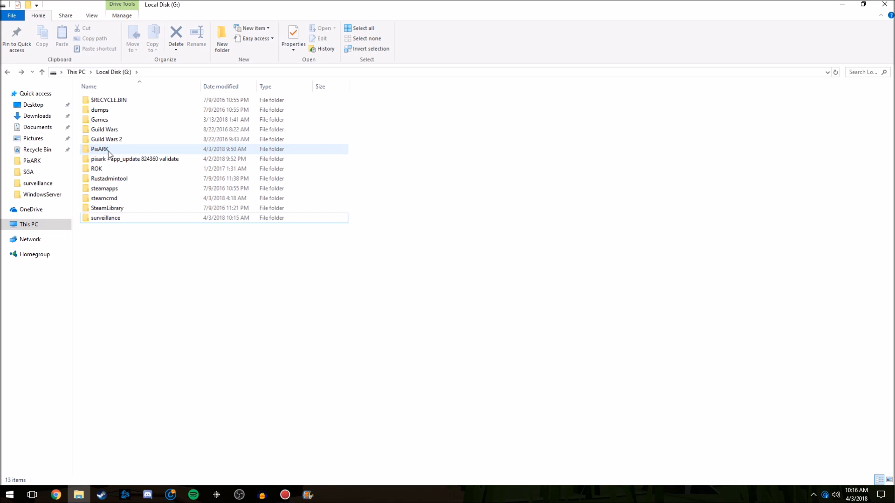
double_click(114, 149)
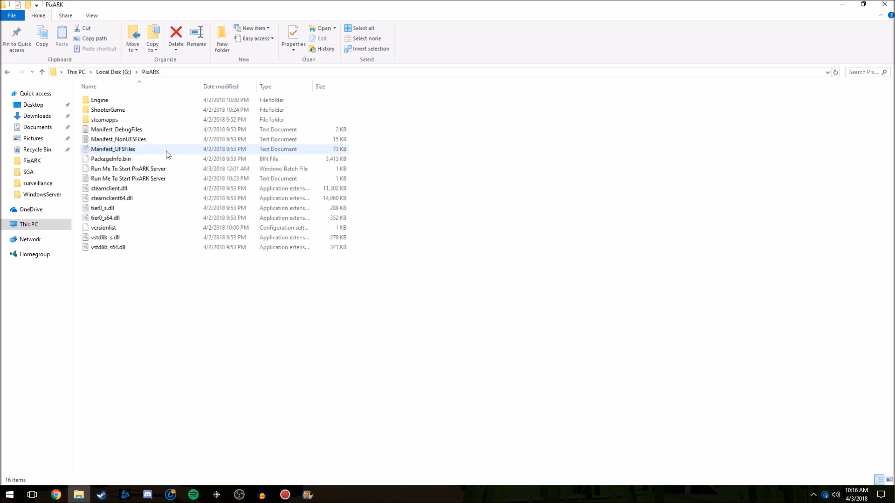
left_click(8, 72)
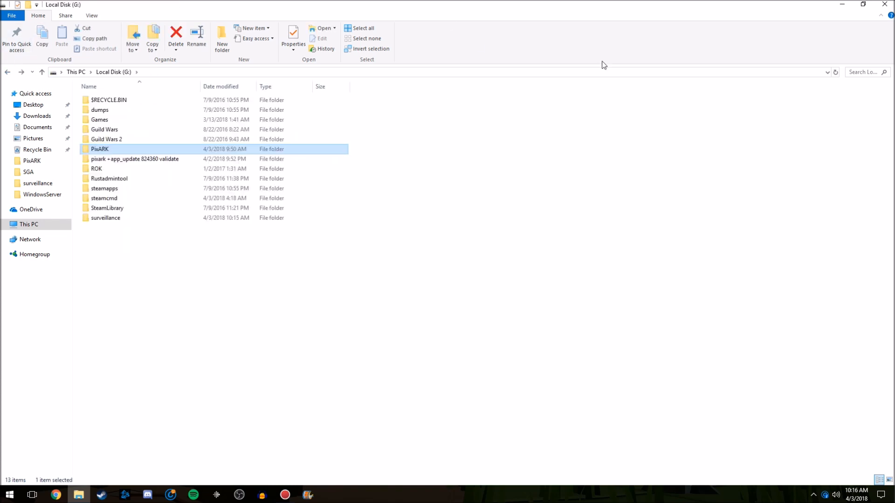
left_click(882, 6)
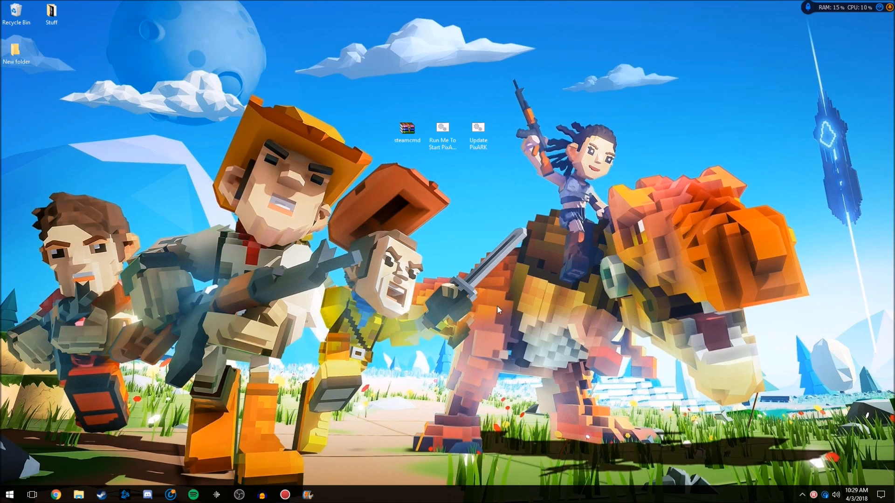
Step: Create a text document on the desktop with its default name and place it beneath the Update PixARK file
right_click(465, 226)
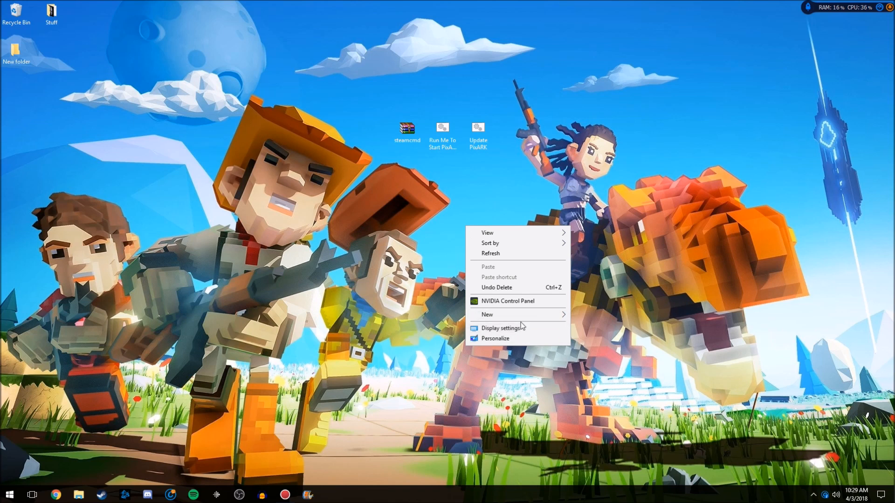
mouse_move(524, 315)
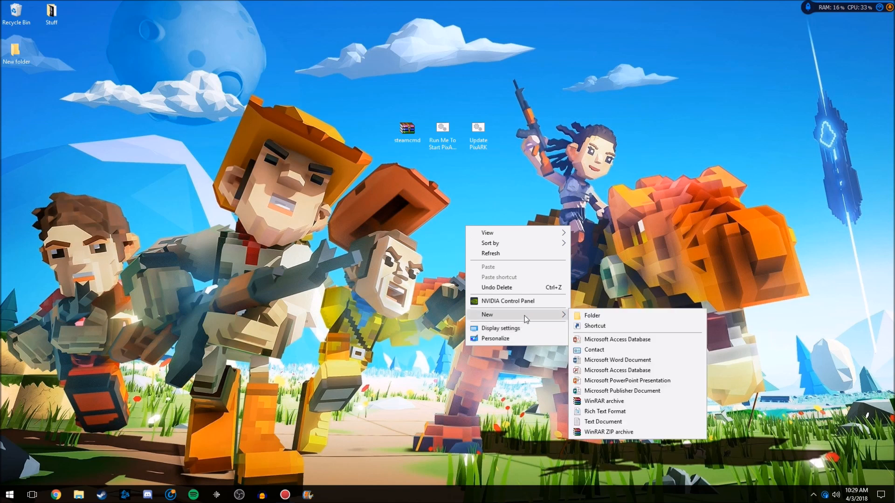
left_click(601, 422)
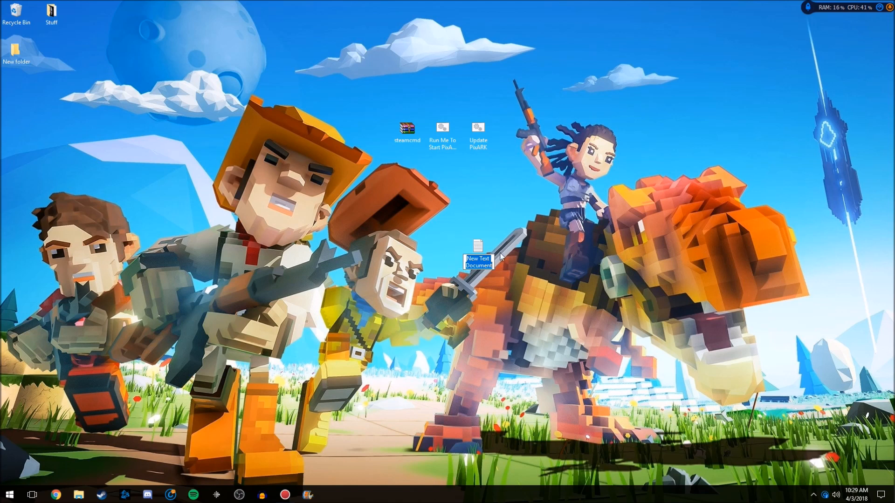
left_click(505, 199)
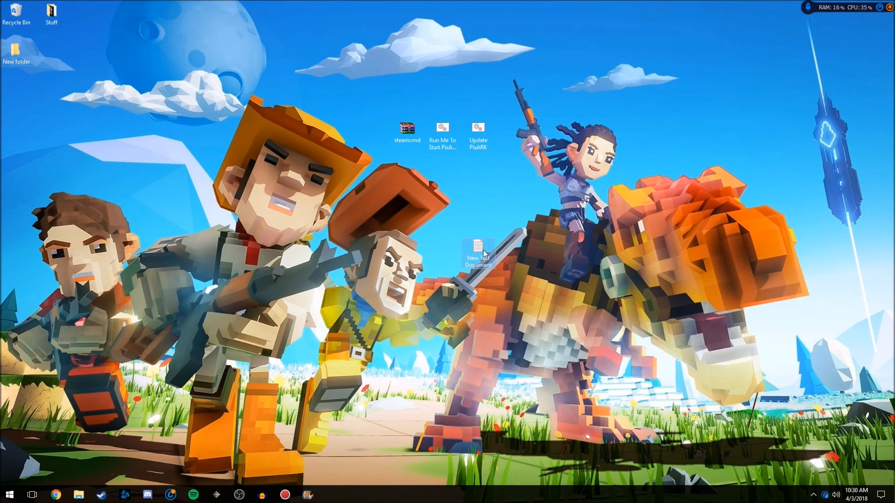
left_click_drag(480, 251, 480, 210)
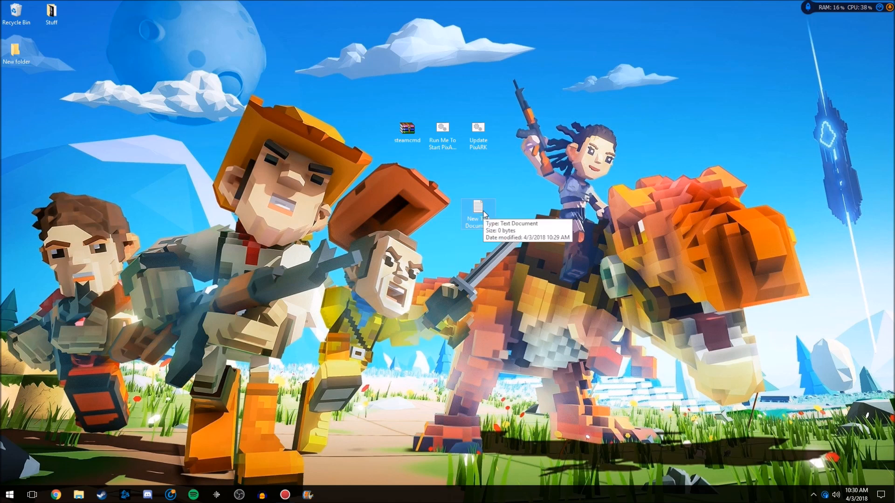
double_click(480, 210)
type("@echo off Start \"\" G:\\steamcmd\\steamcmd.exe +login anonymous +force_install_dir G:\\PixARK +app_update 824360 validate +quit\"")
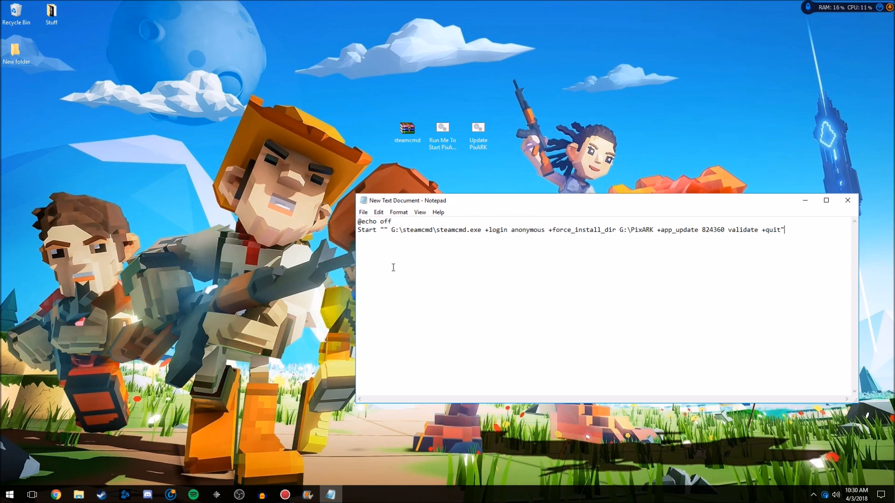
left_click_drag(391, 230, 481, 229)
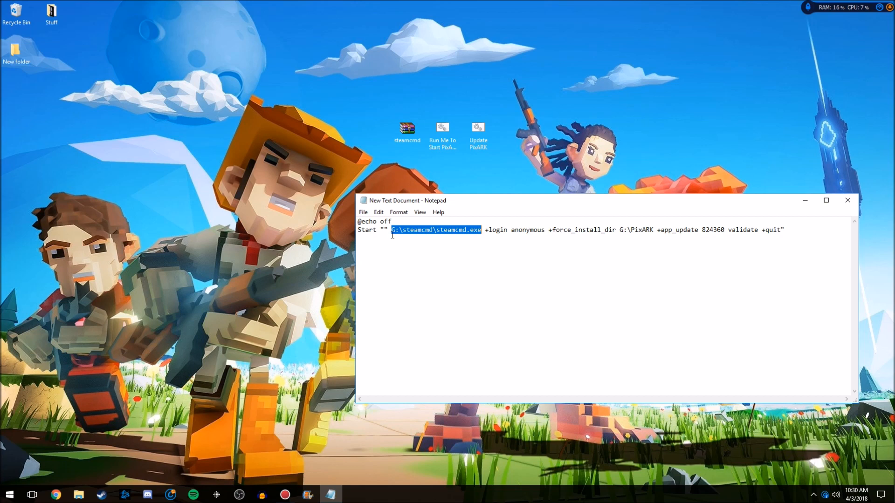
left_click_drag(620, 230, 655, 230)
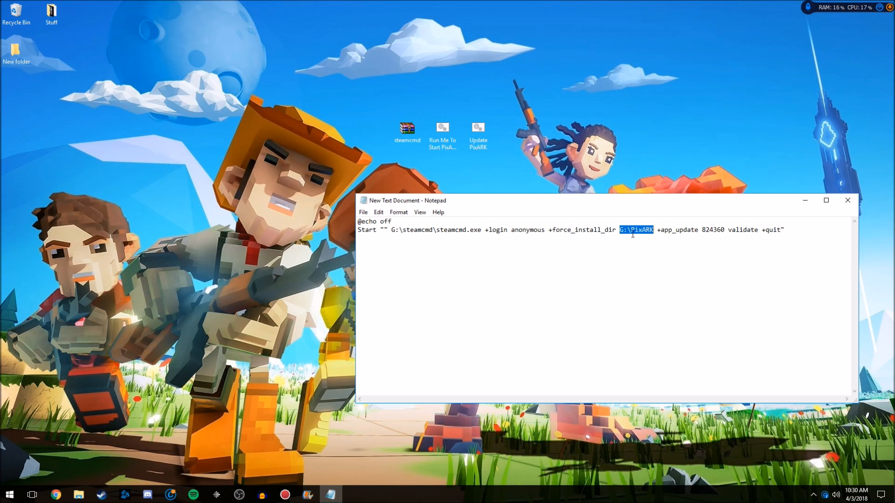
left_click_drag(391, 230, 478, 232)
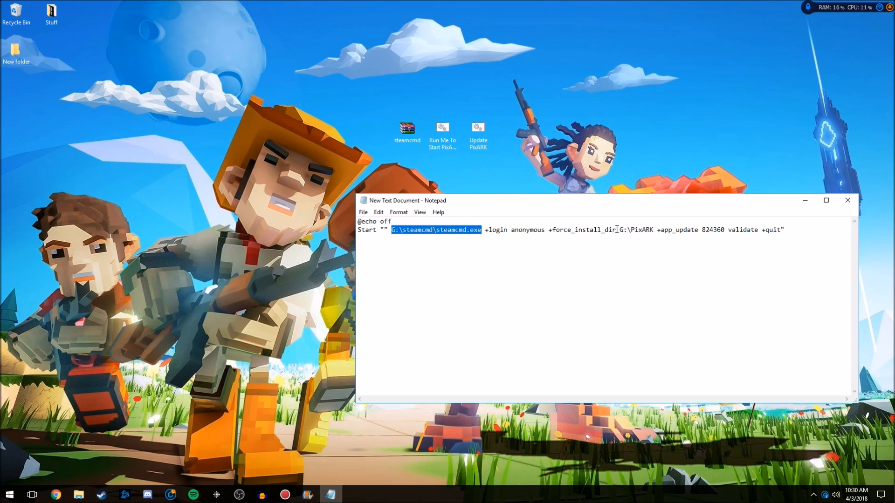
left_click_drag(620, 230, 653, 233)
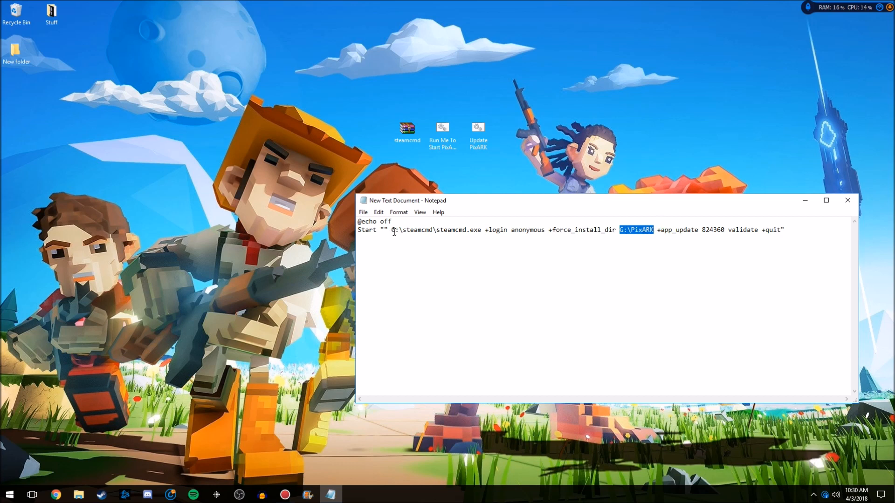
left_click(636, 232)
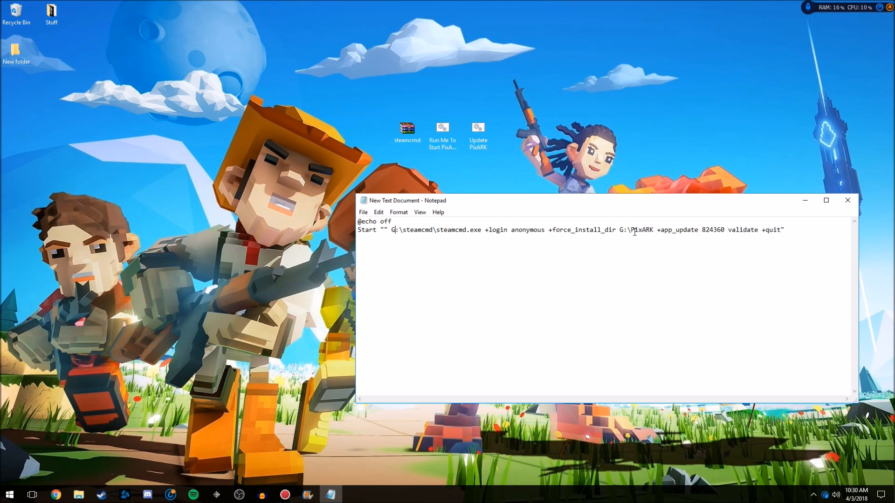
Step: Set up saving the script to the Desktop as "update pixark.bat" with the file type All Files
left_click(364, 213)
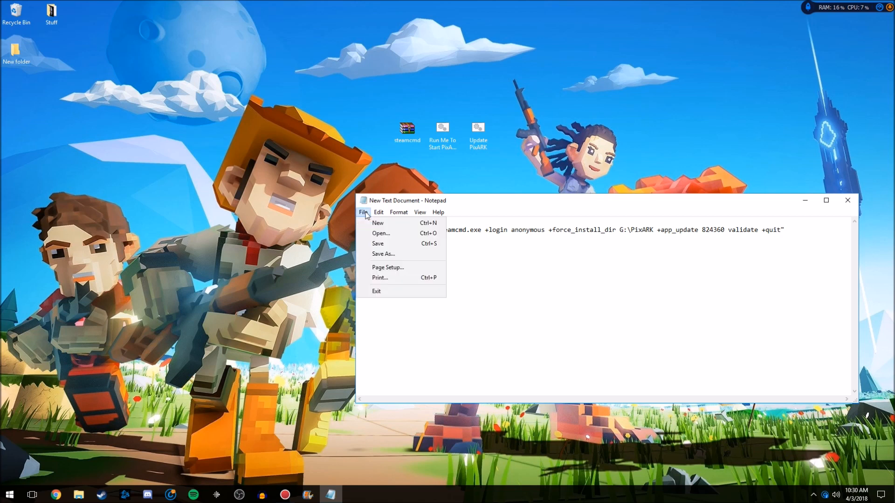
left_click(382, 258)
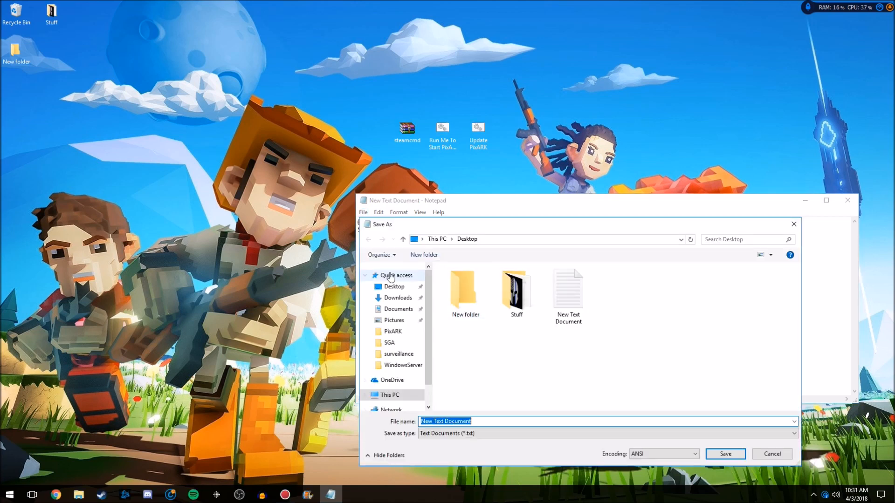
left_click(396, 287)
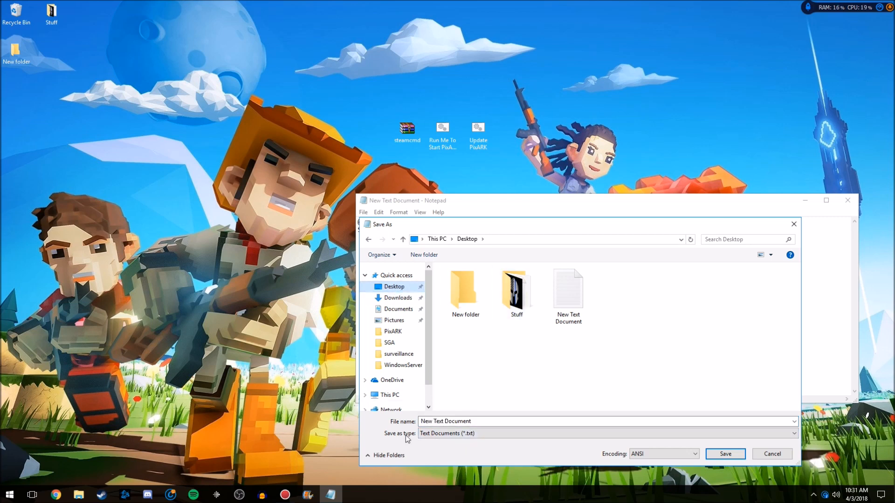
left_click(441, 434)
left_click(429, 450)
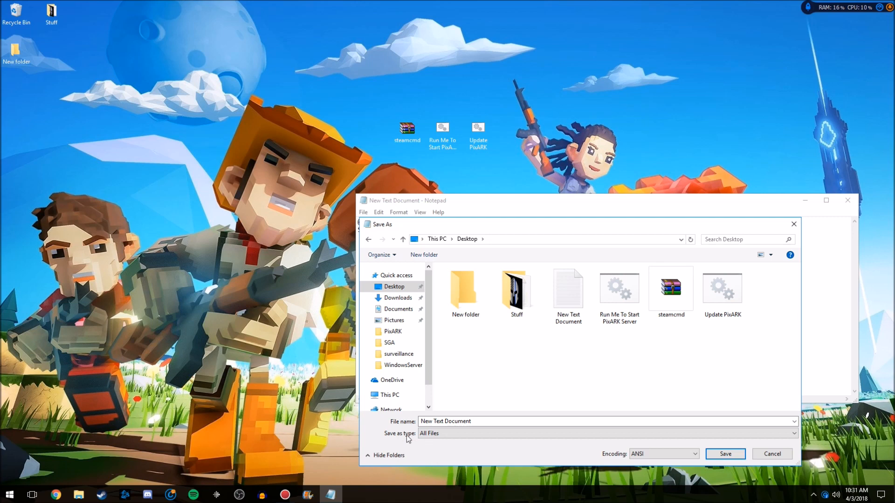
left_click(477, 421)
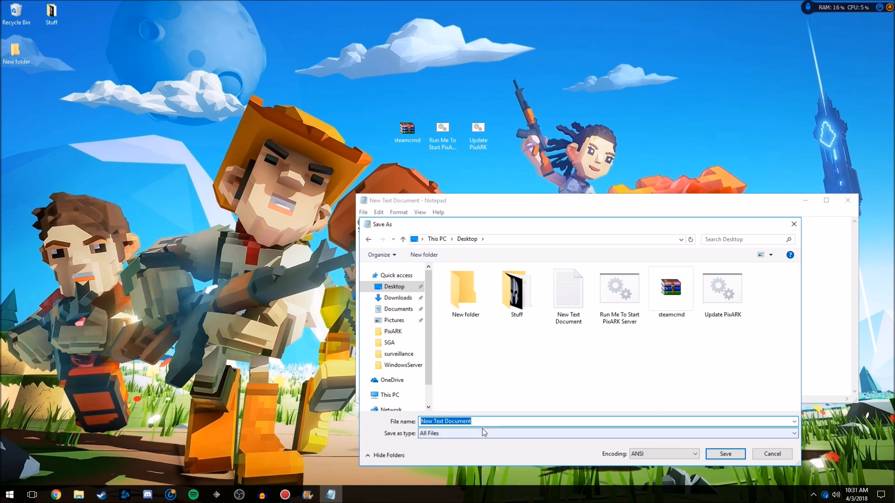
type("update")
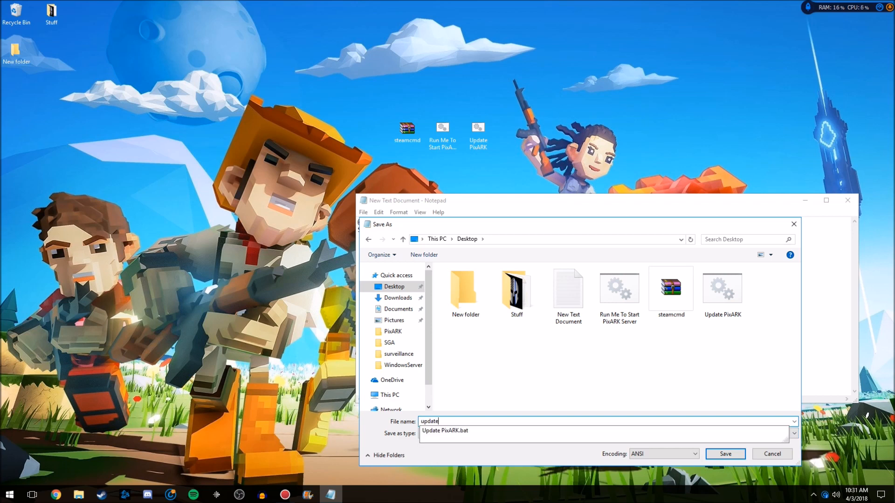
type(" pixark.bat")
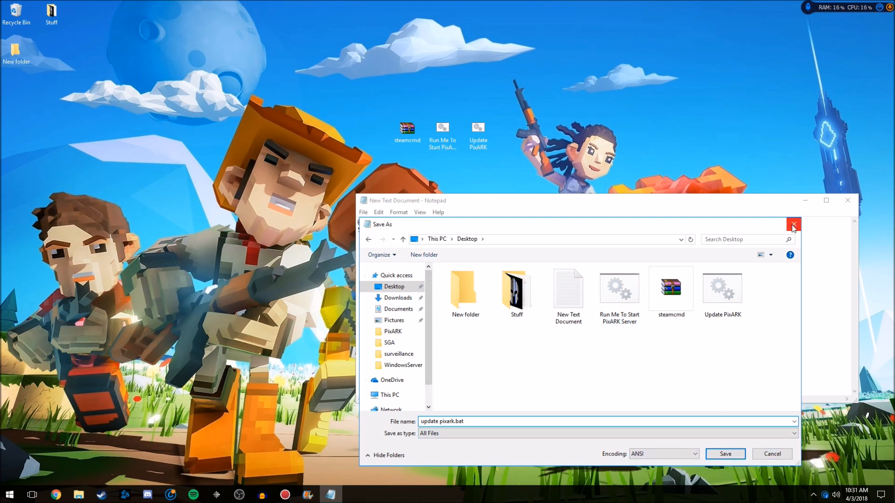
Step: Cancel the save and close the text document, discarding its changes
left_click(793, 225)
left_click(847, 200)
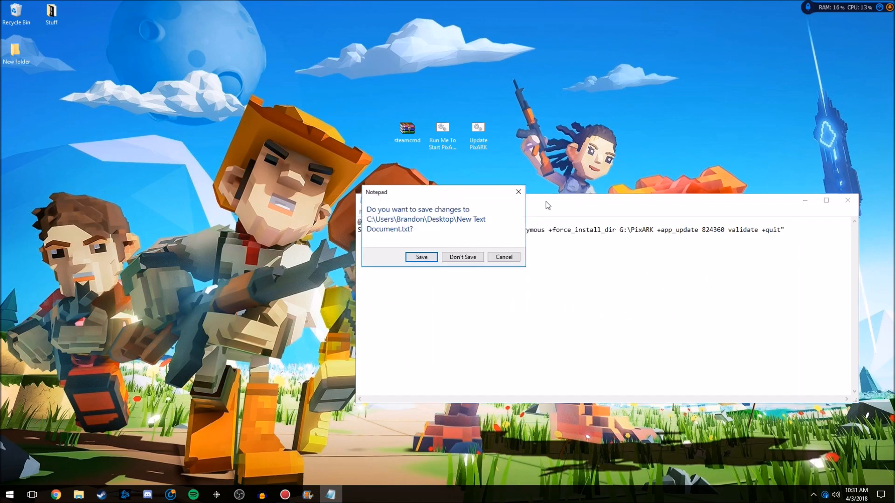
left_click(472, 263)
left_click(284, 494)
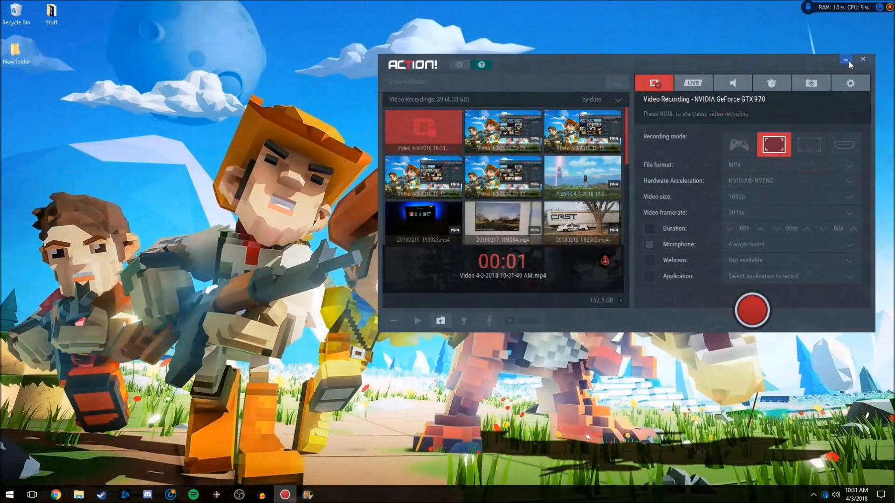
left_click(847, 60)
Step: Remove the leftover New Text Document from the desktop and run the Update PixARK batch file to install the server
left_click(478, 210)
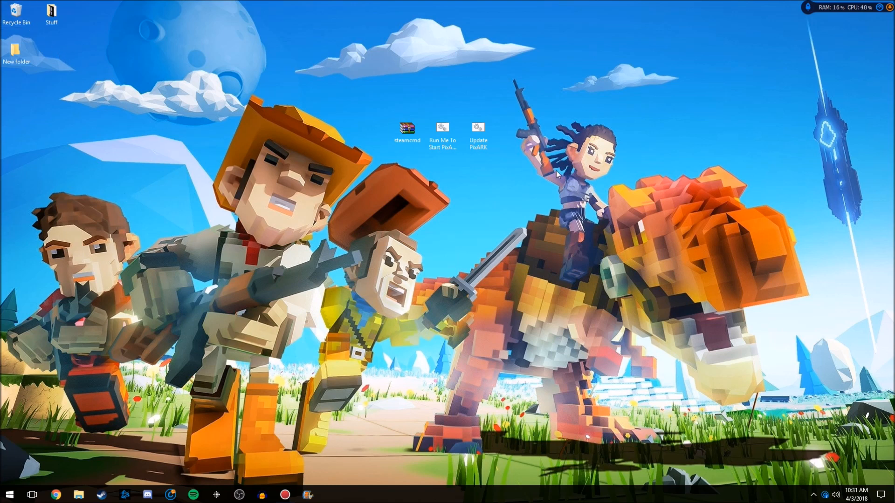
double_click(474, 130)
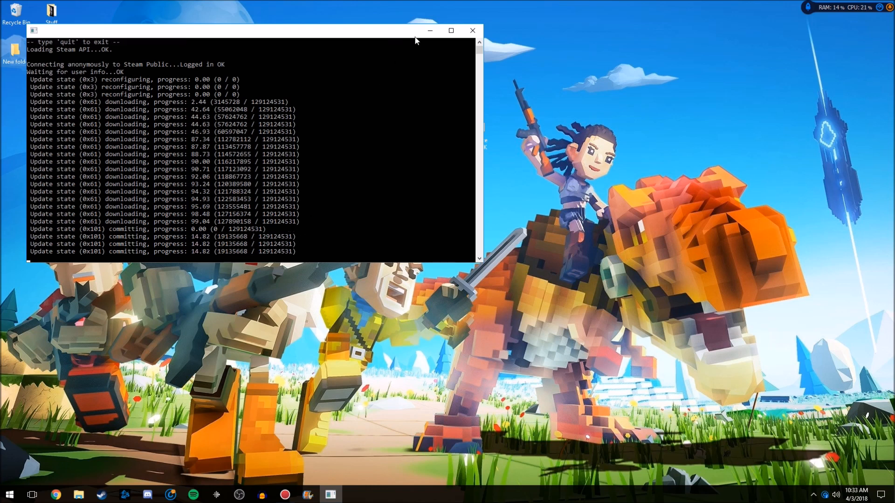
left_click_drag(409, 32, 416, 154)
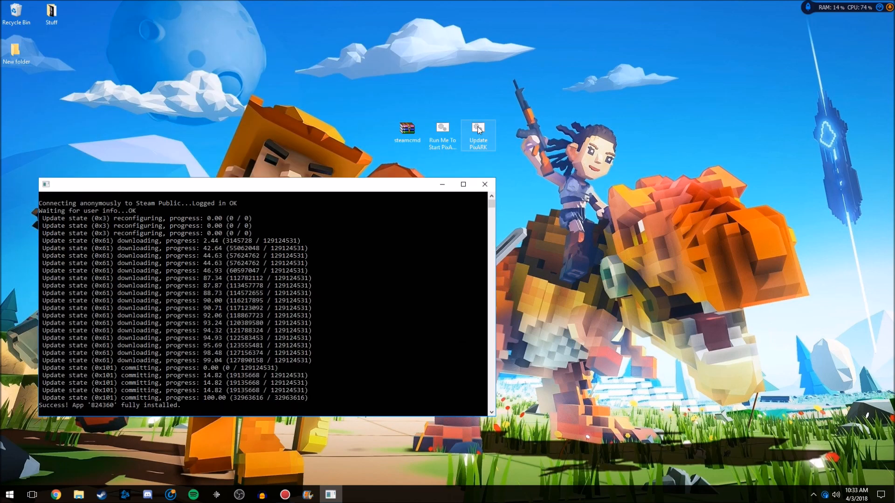
Step: Open the Update PixARK batch file for editing, remove +quit from the end of its command, and close it without saving
right_click(477, 130)
left_click(498, 144)
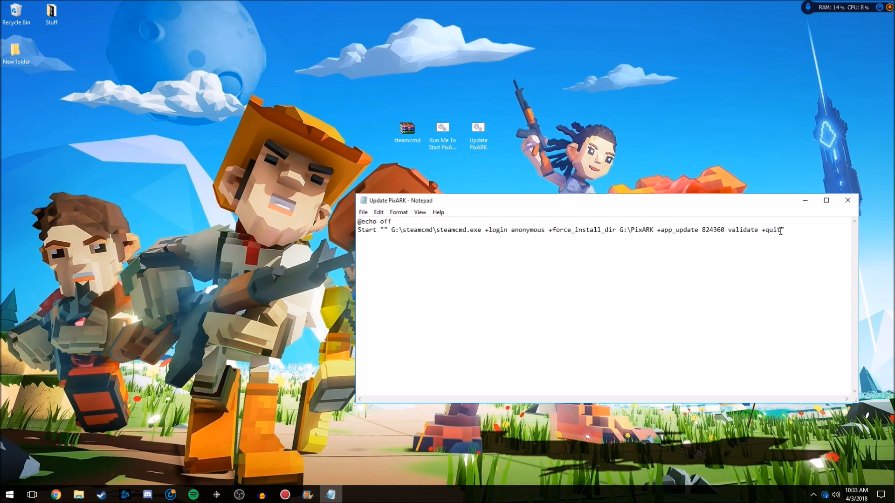
left_click_drag(780, 231, 759, 232)
key("Delete")
left_click(847, 200)
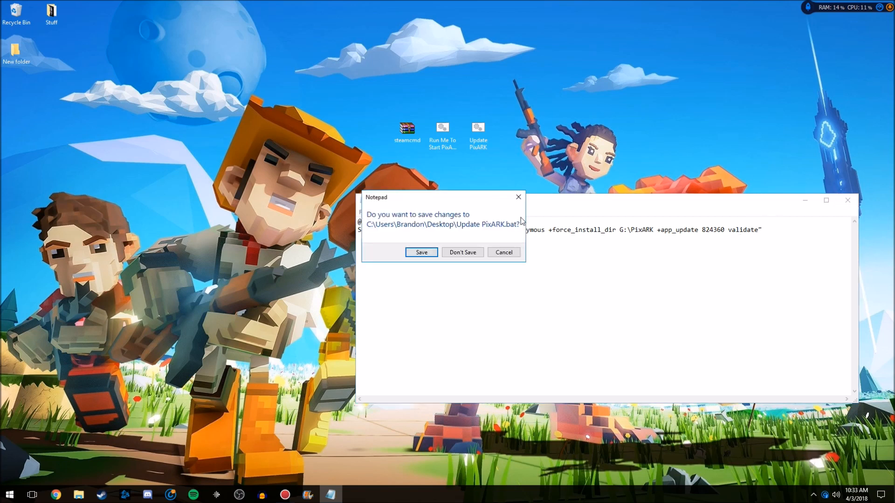
left_click(473, 262)
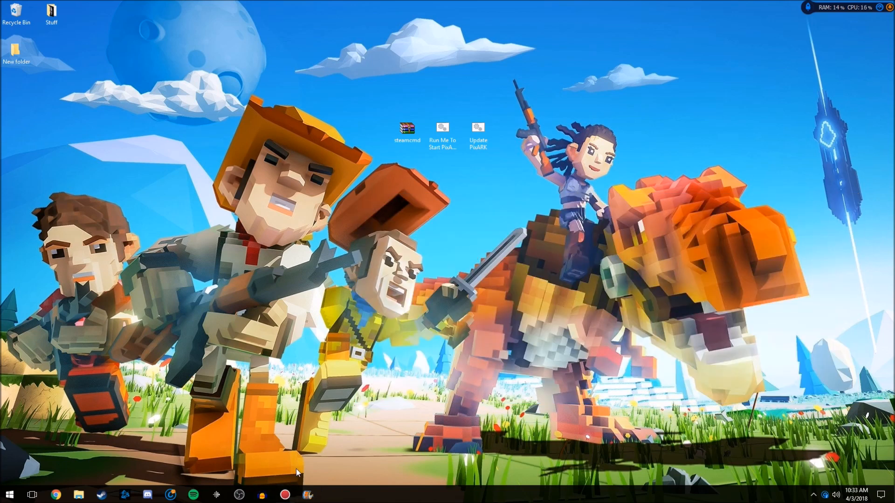
key("alt+Tab")
key("alt+Tab")
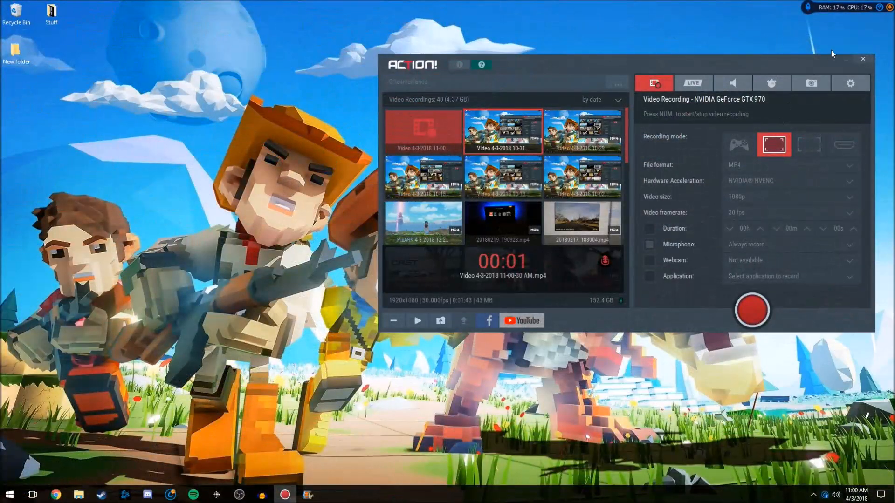
left_click(842, 58)
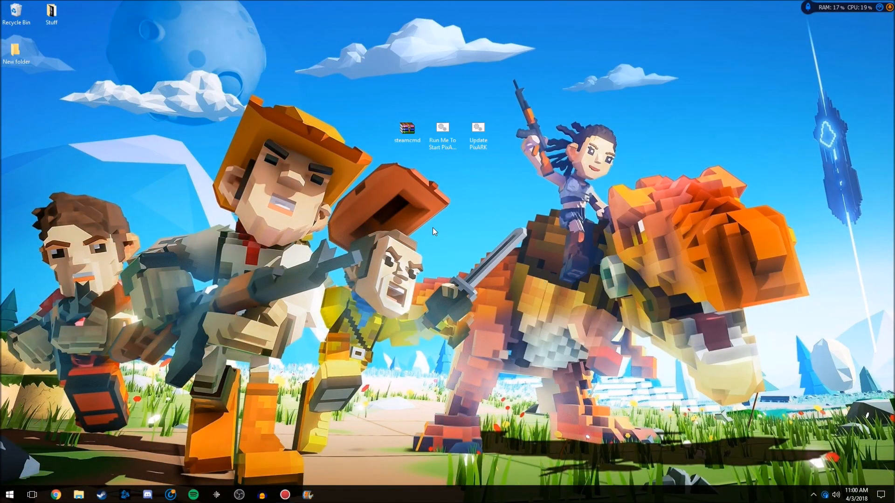
Step: Create a new text document on the desktop beneath the Update PixARK file
right_click(454, 243)
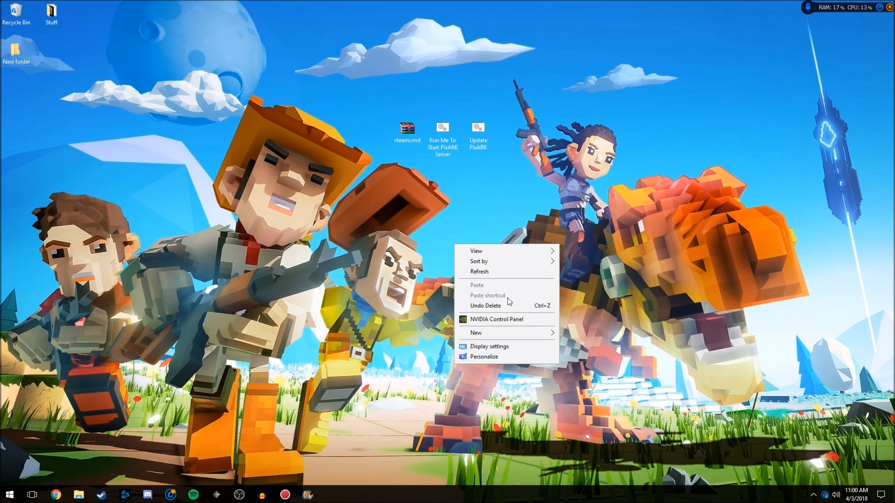
mouse_move(480, 335)
right_click(455, 213)
mouse_move(482, 308)
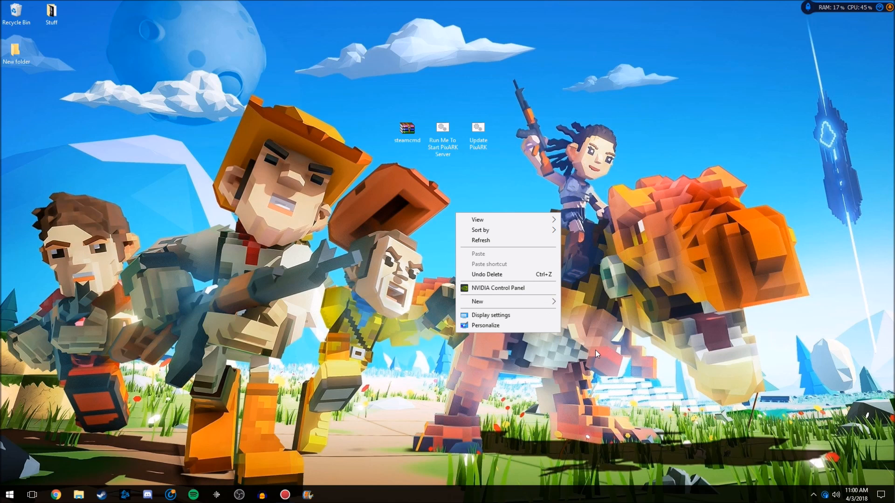
left_click(595, 409)
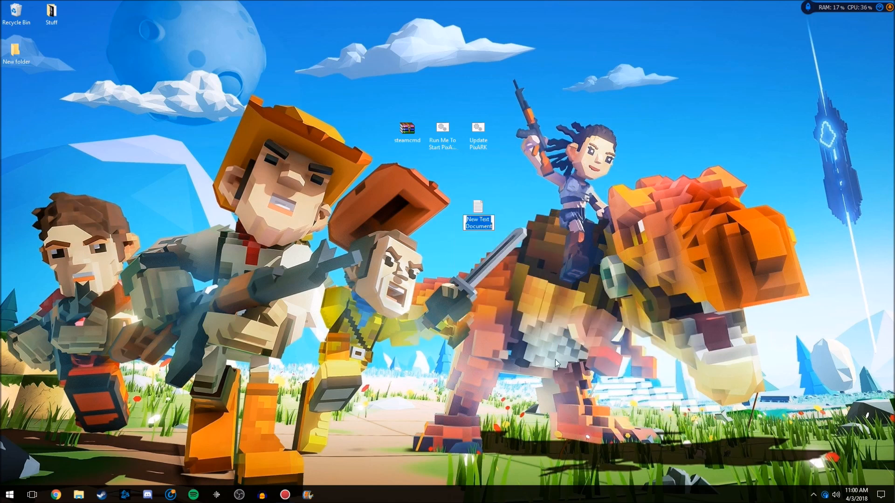
Step: Open the new text document and paste in the PixARK server start command, including the session name and server admin password
double_click(482, 208)
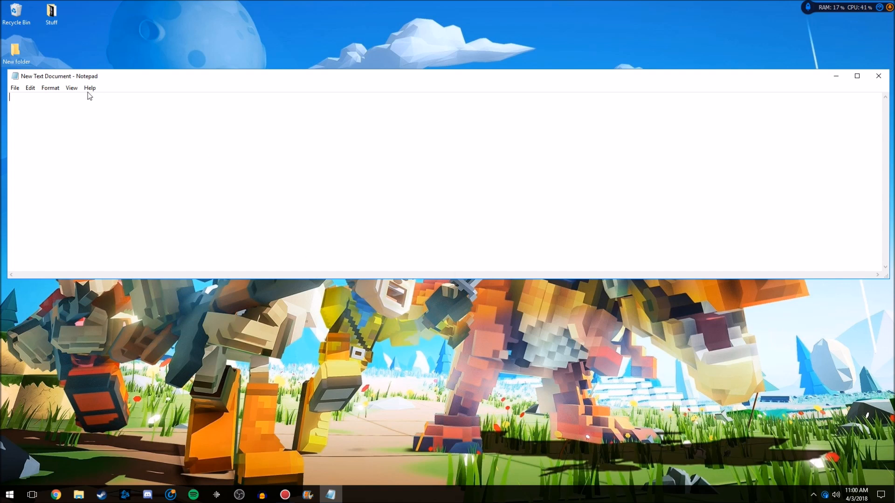
key("ctrl+v")
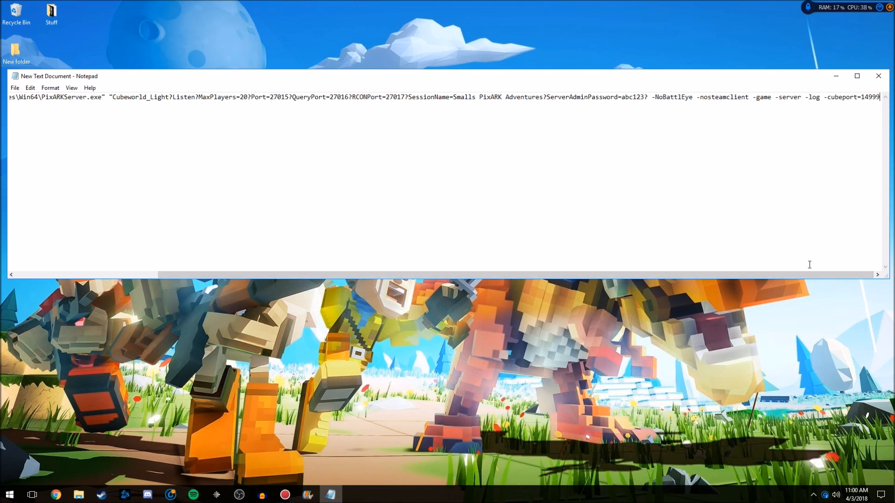
left_click_drag(808, 276, 631, 273)
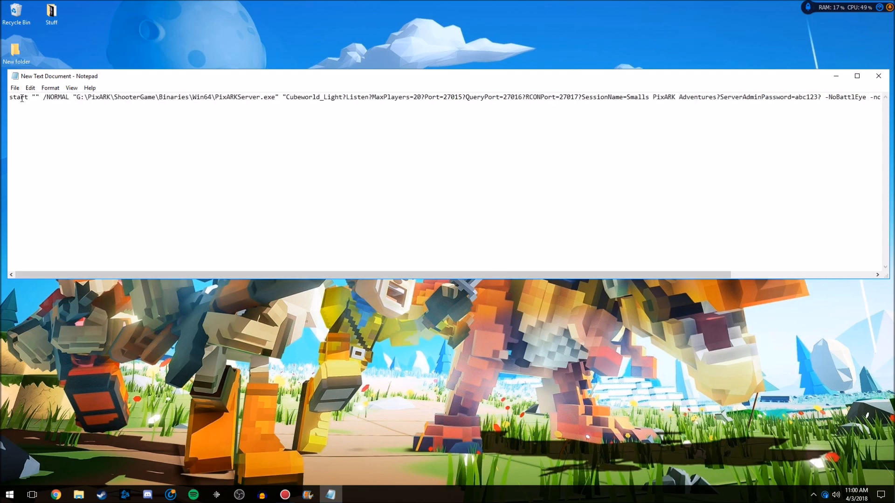
Step: Examine the PixARKServer.exe path, the MaxPlayers value and the Port, QueryPort and RCONPort settings in the start command
left_click_drag(76, 98, 275, 100)
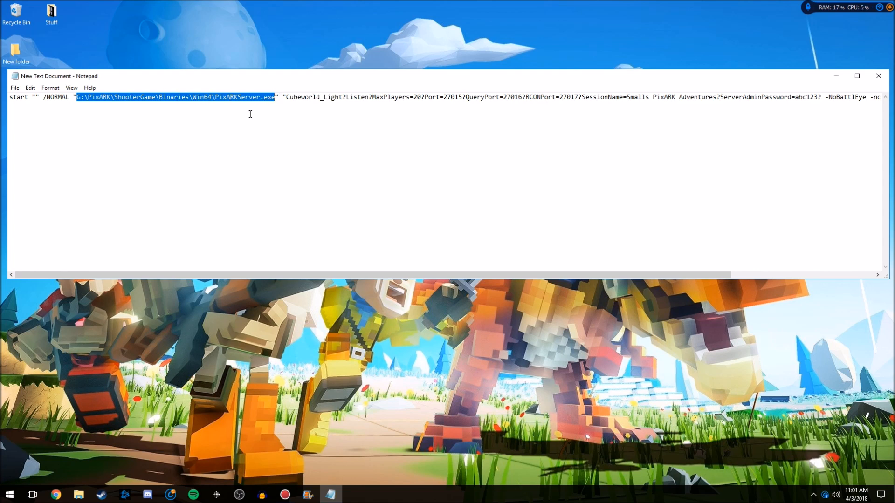
left_click(96, 100)
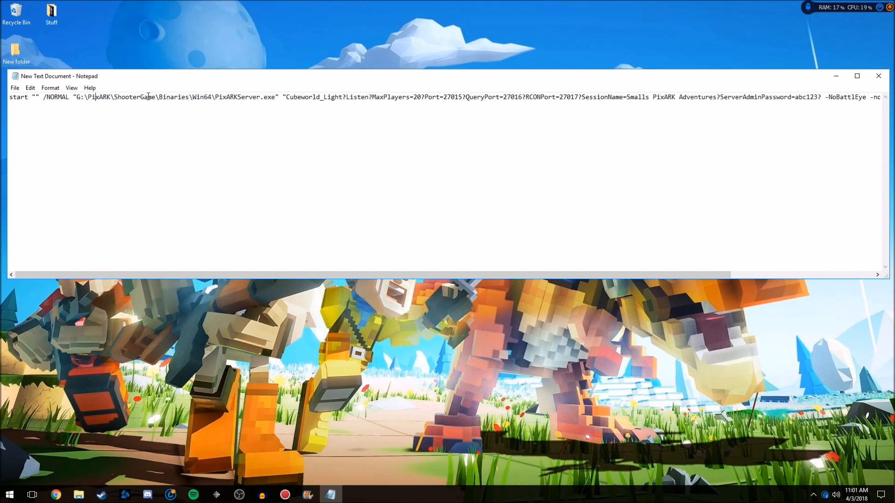
left_click_drag(78, 97, 276, 99)
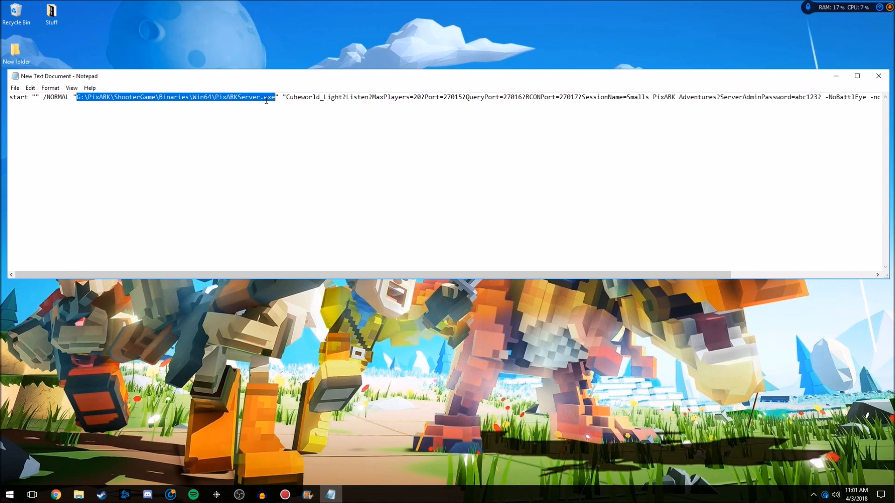
left_click(309, 99)
mouse_move(413, 98)
left_mouse_down()
mouse_move(426, 99)
mouse_move(413, 97)
left_mouse_up()
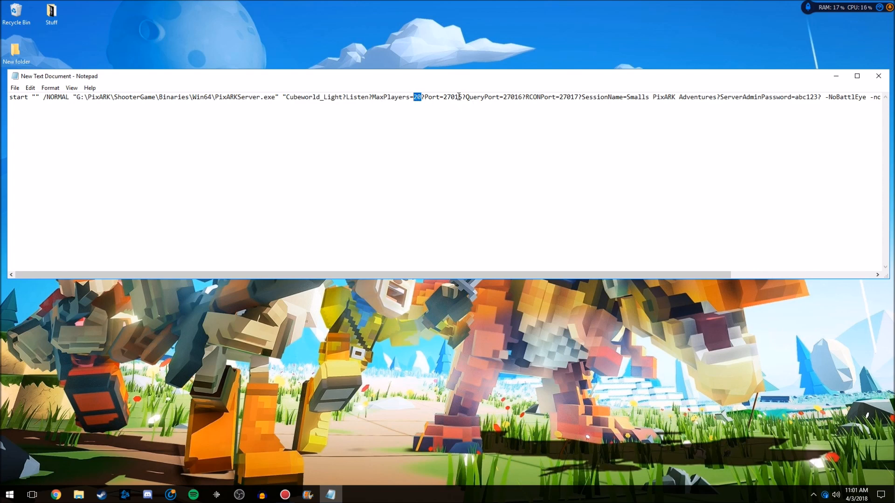
left_click(433, 97)
double_click(414, 97)
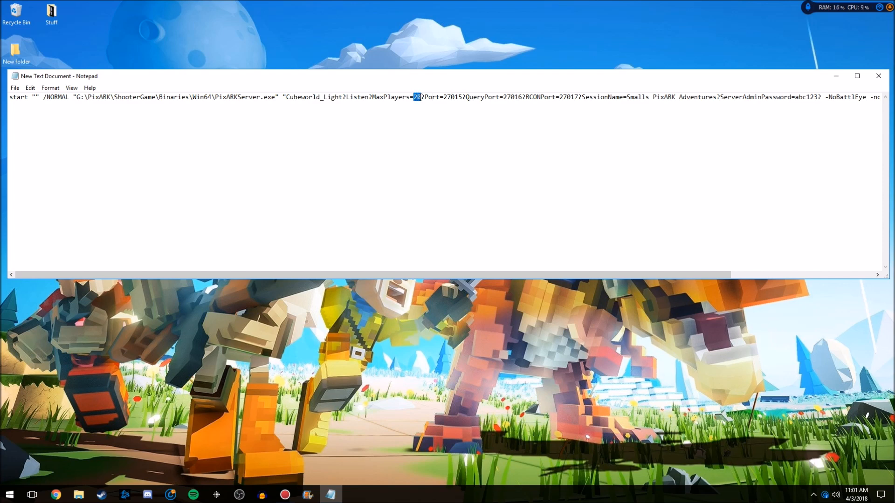
left_click(445, 99)
left_click(514, 99)
left_click(549, 98)
left_click(567, 98)
left_click(605, 97)
Step: Examine the SessionName and ServerAdminPassword entries in the start command
left_click_drag(726, 272, 846, 274)
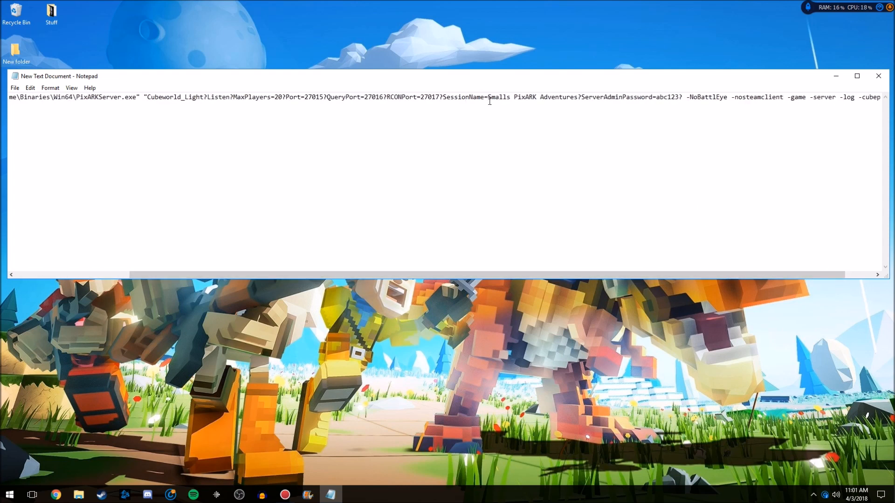
left_click_drag(490, 101, 576, 103)
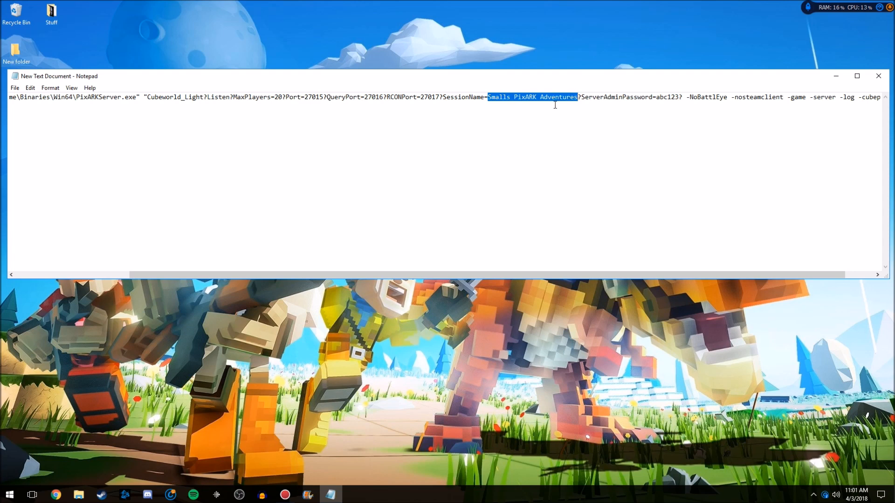
left_click(488, 98)
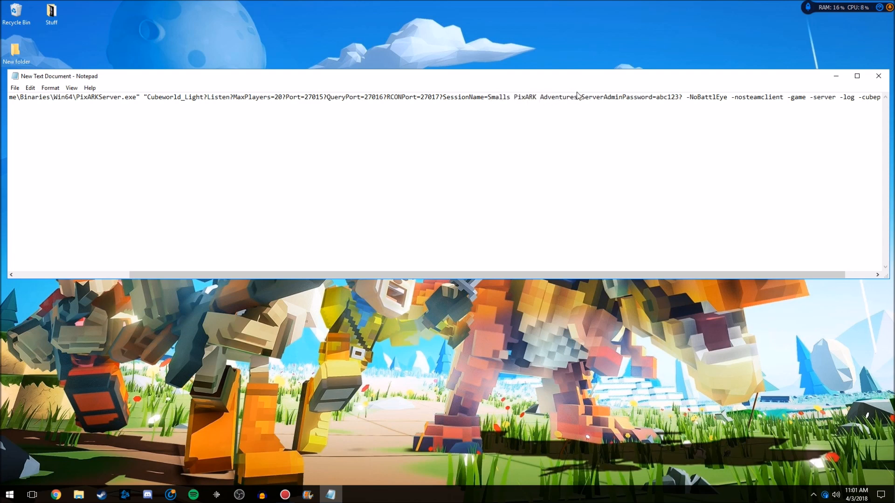
left_click_drag(578, 98, 487, 98)
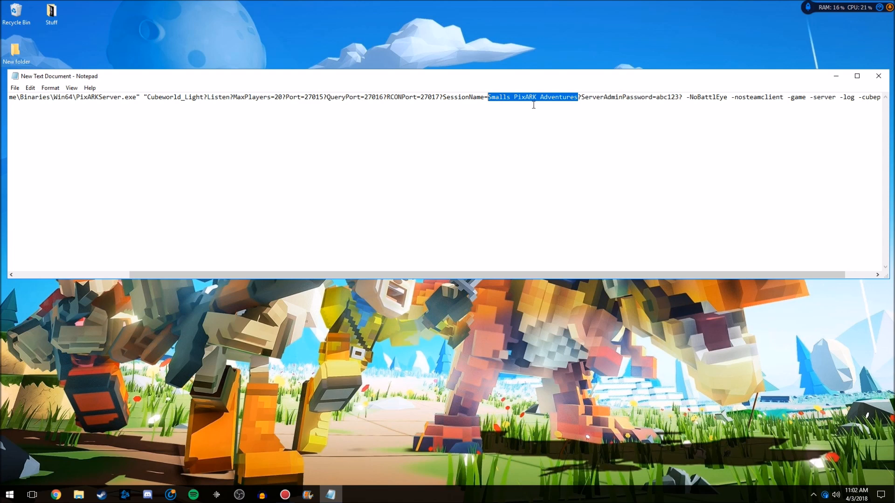
left_click(489, 98)
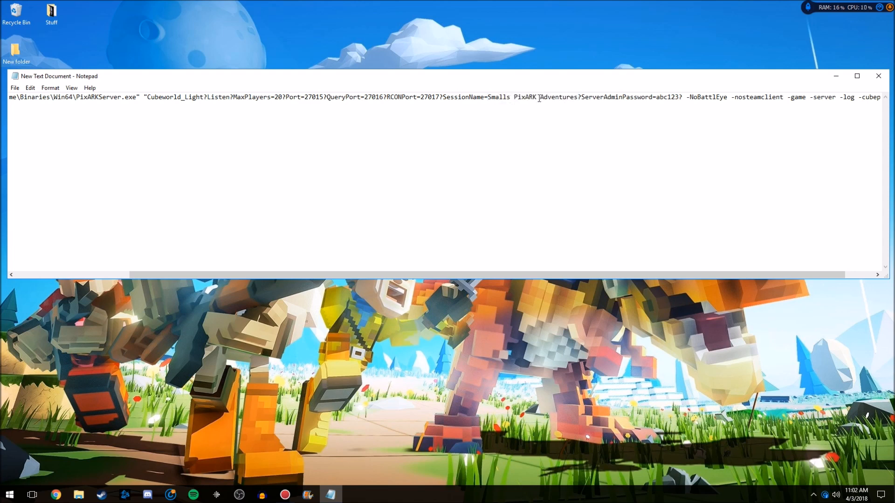
left_click(511, 97)
left_click(516, 97)
left_click_drag(657, 97, 678, 100)
left_click(664, 99)
left_click_drag(656, 99, 680, 98)
left_click(750, 106)
Step: Review the trailing launch options and recheck the admin password, session name, player limit and executable path in the start command
left_click_drag(727, 275, 774, 254)
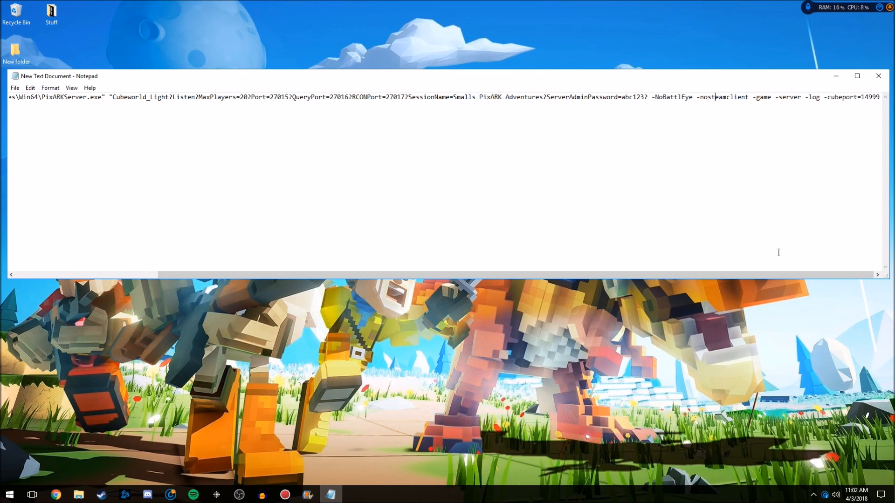
left_click_drag(781, 276, 722, 273)
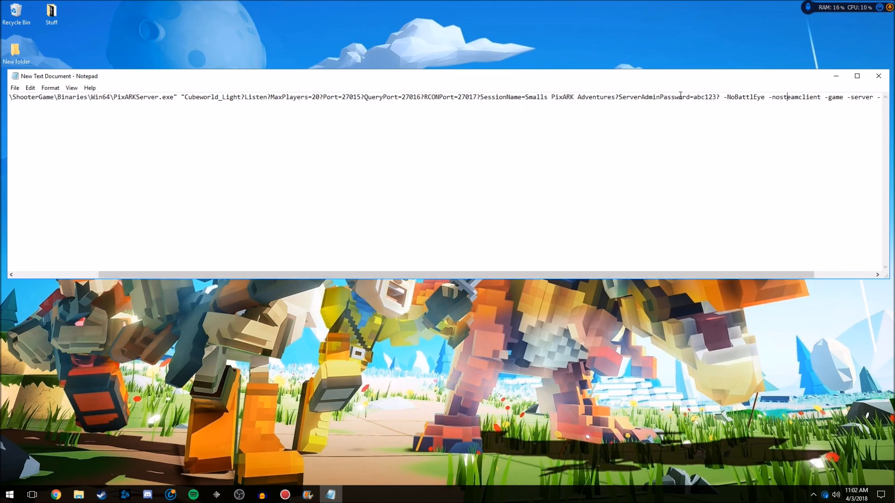
left_click_drag(693, 100, 716, 99)
left_click_drag(786, 276, 713, 276)
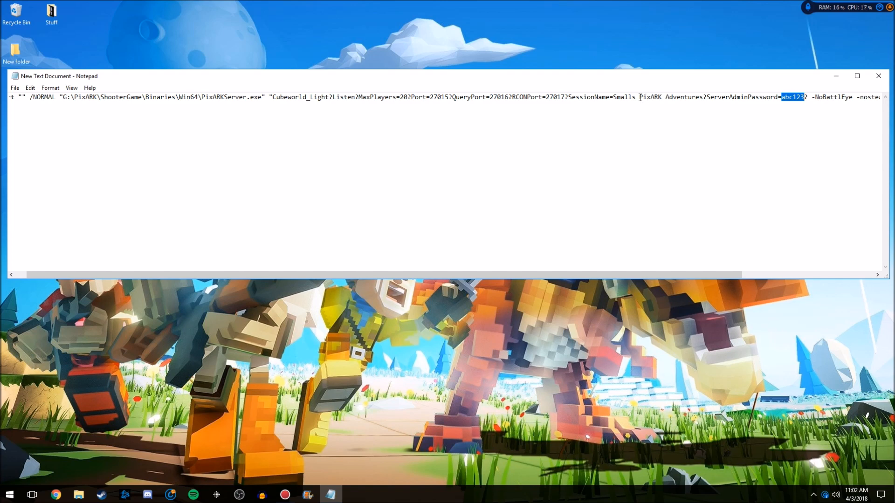
left_click_drag(613, 98, 705, 101)
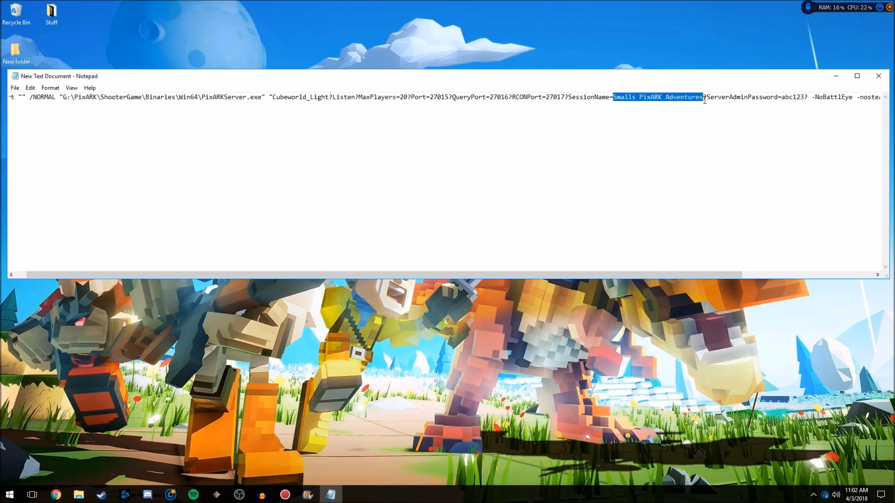
left_click_drag(683, 275, 670, 275)
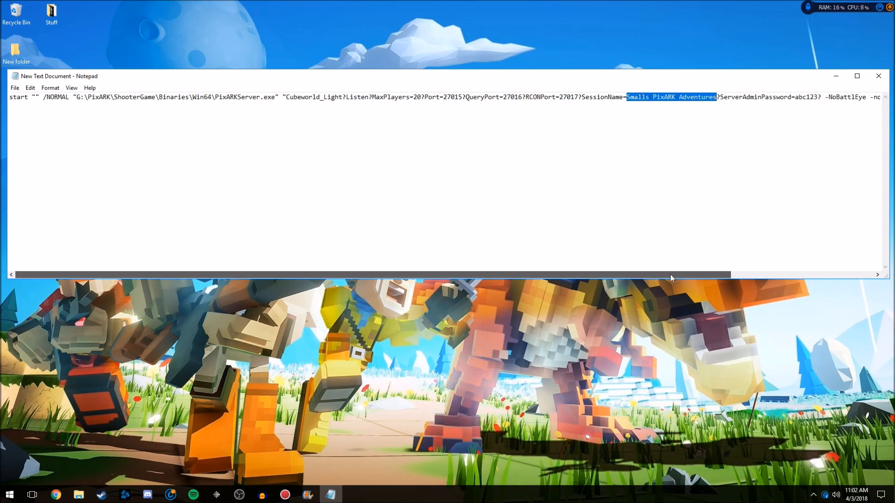
left_click_drag(413, 99, 419, 101)
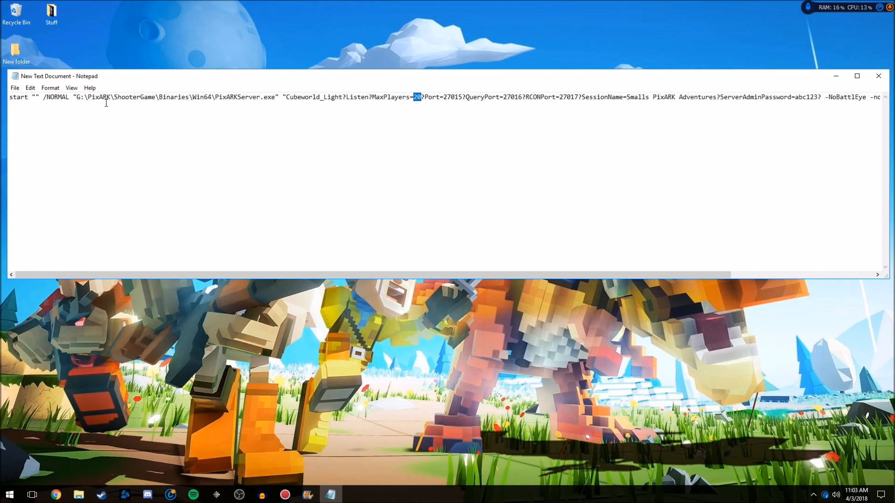
left_click_drag(78, 97, 276, 102)
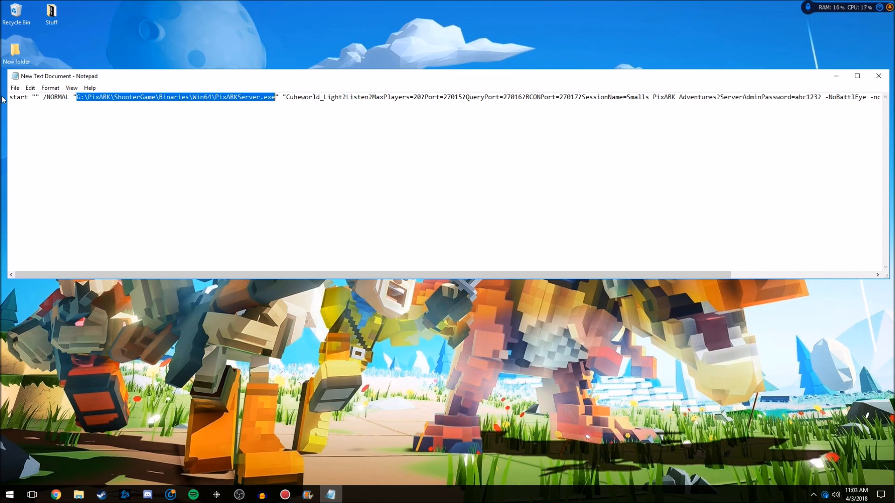
left_click(473, 134)
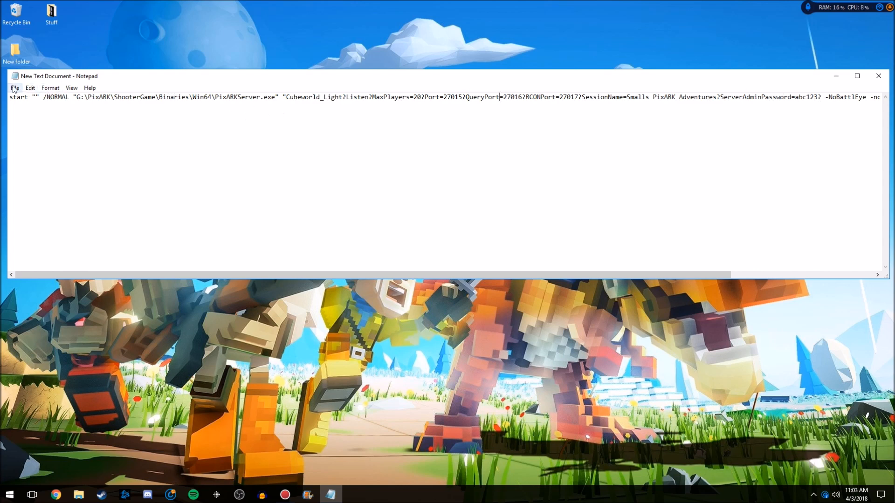
left_click_drag(77, 98, 297, 97)
Step: Prepare to save the document to the Desktop as "Run Me To Start PixARK Server.bat" with the file type All Files
left_click(13, 89)
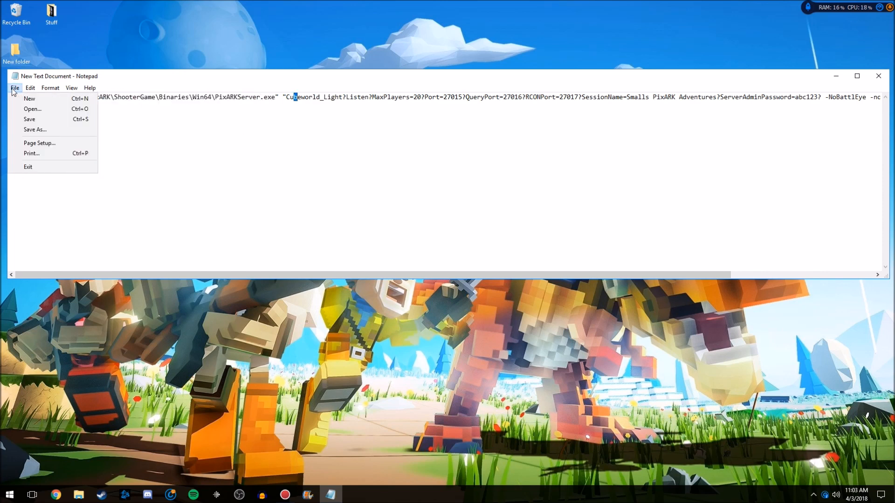
left_click(38, 130)
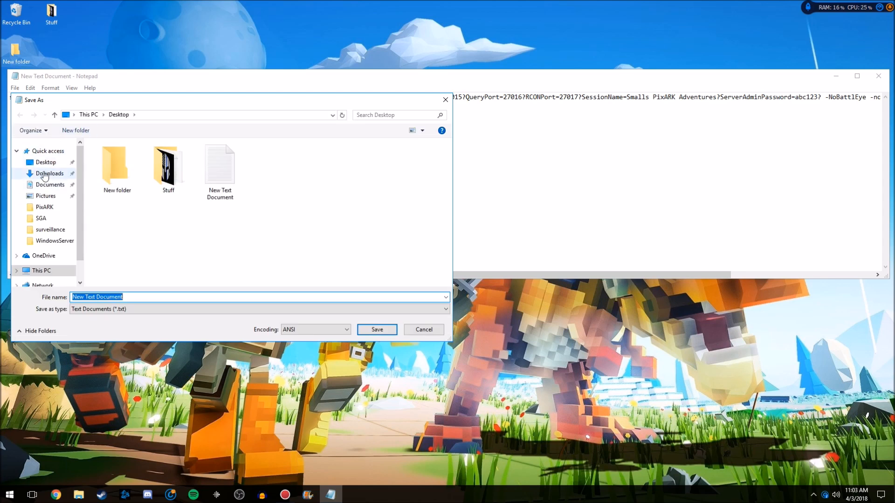
left_click(45, 163)
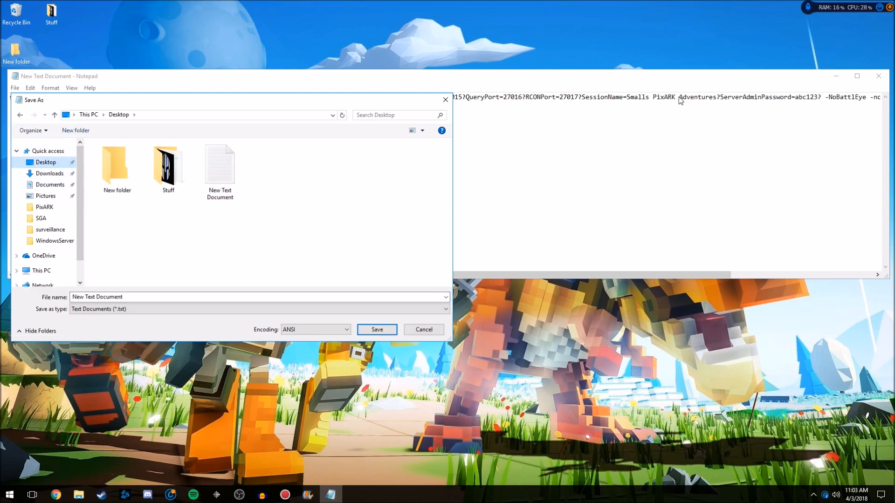
left_click(83, 310)
left_click(86, 321)
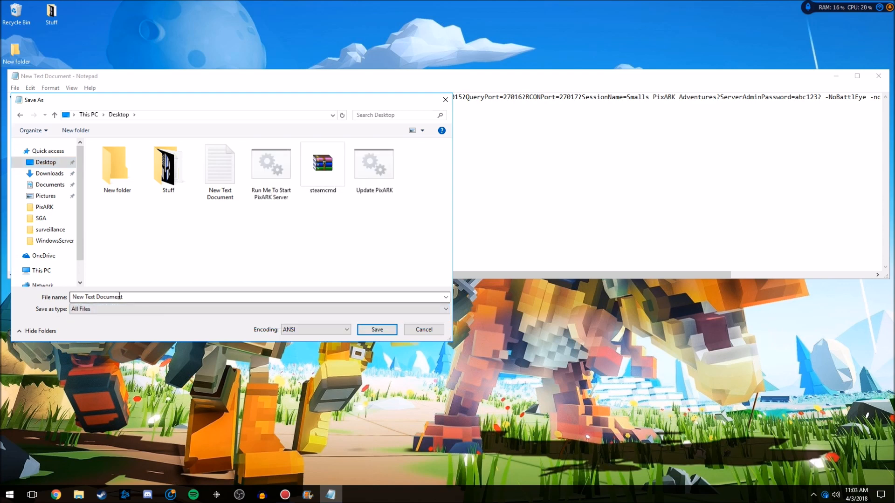
left_click(121, 297)
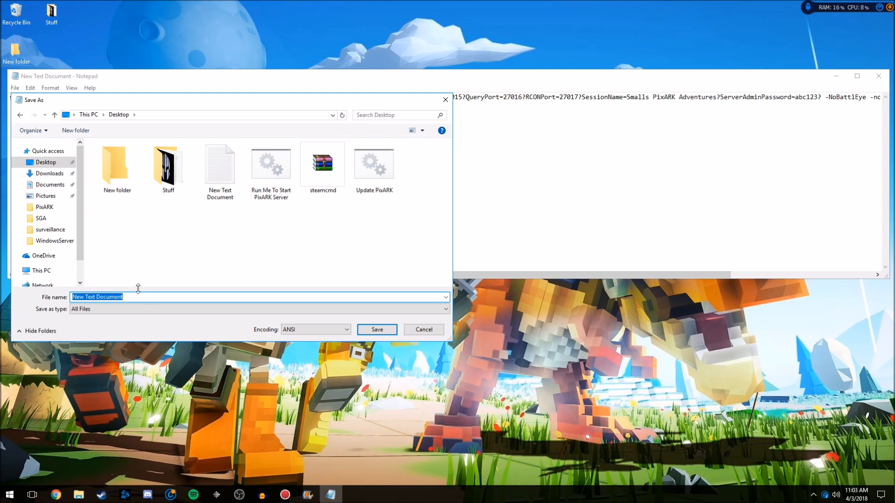
left_click(257, 182)
left_click(159, 295)
left_click(155, 296)
type(".bat")
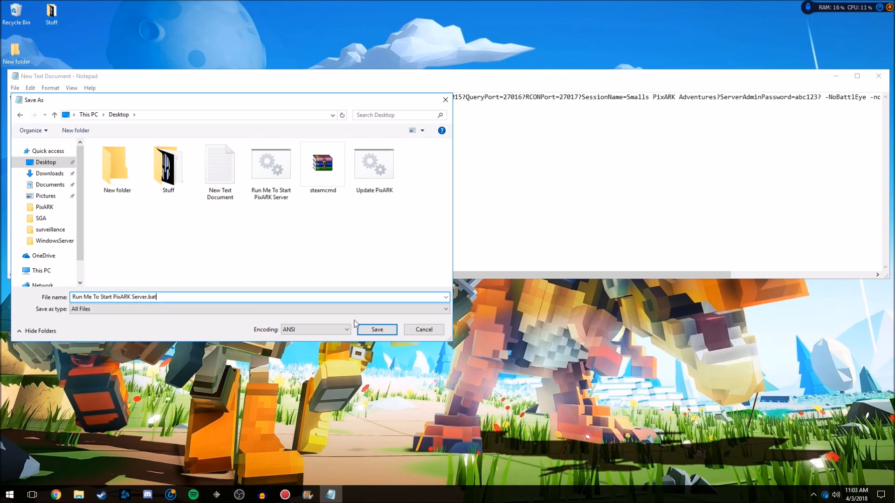
Step: Cancel saving the start script and close the text document without keeping its contents
left_click(424, 329)
left_click(878, 75)
left_click(463, 255)
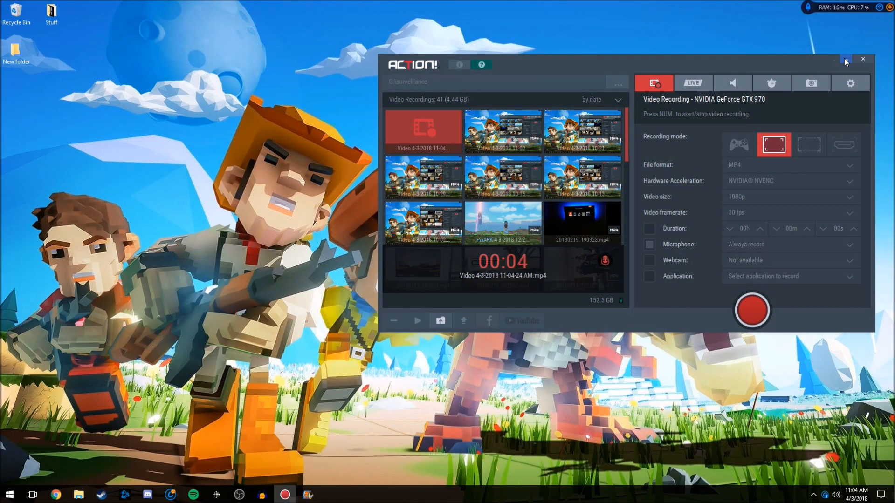
Step: Minimize the recording software and run the Run Me To Start PixARK Server batch file on the desktop to start the server
left_click(846, 61)
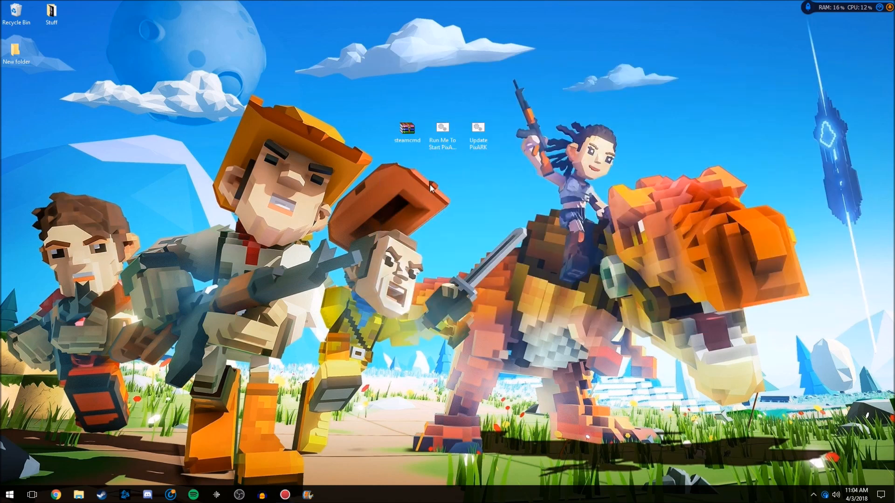
left_click(442, 136)
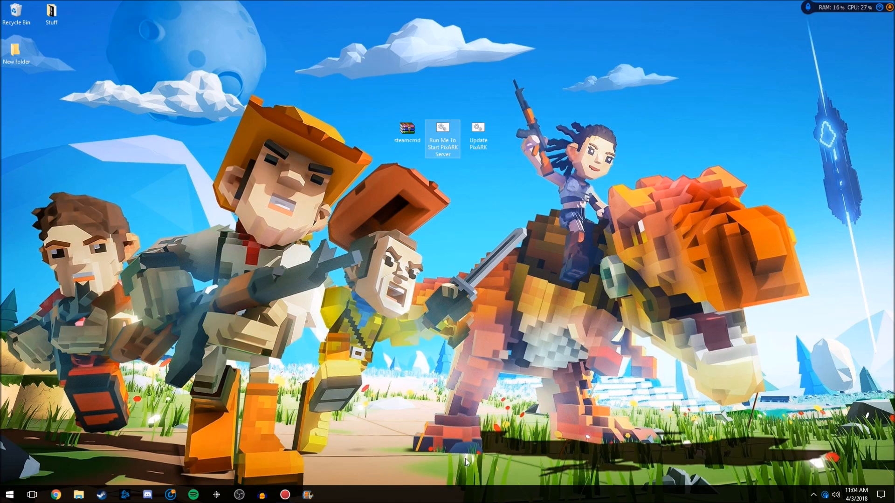
key("alt+Tab")
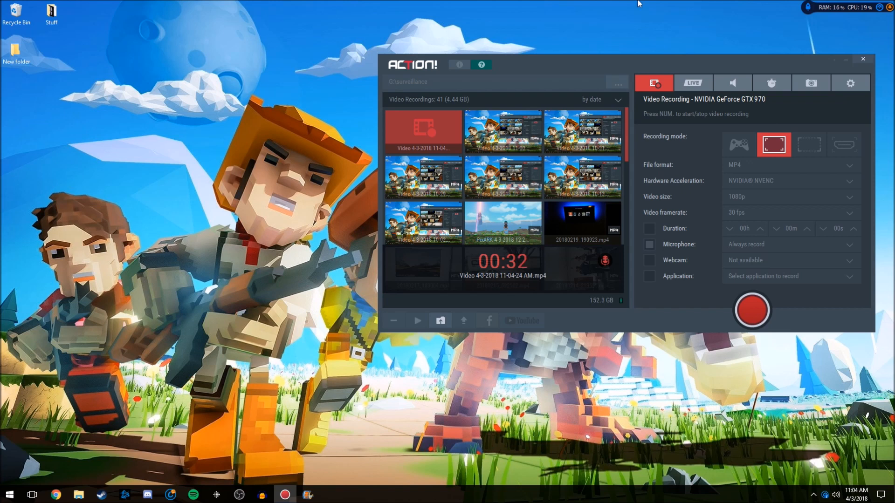
left_click(844, 60)
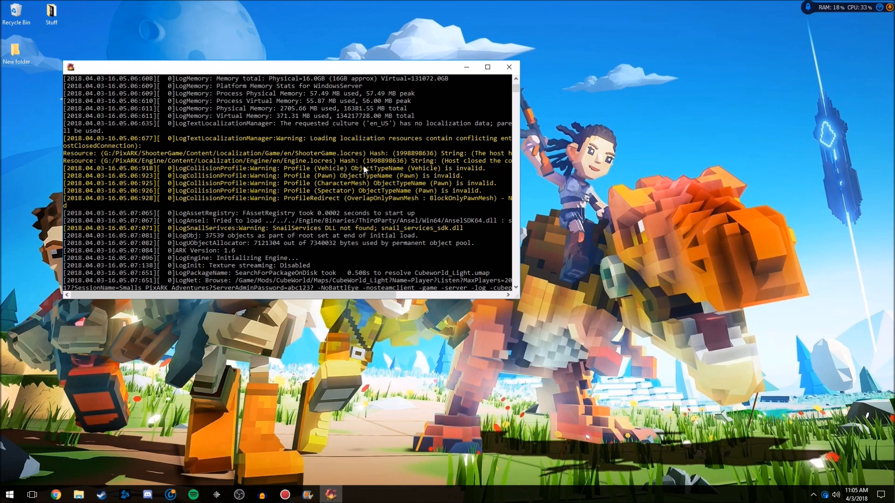
Step: Enlarge the server console window to nearly the full screen width and extend its height downward to show more log lines
left_click_drag(519, 131, 873, 130)
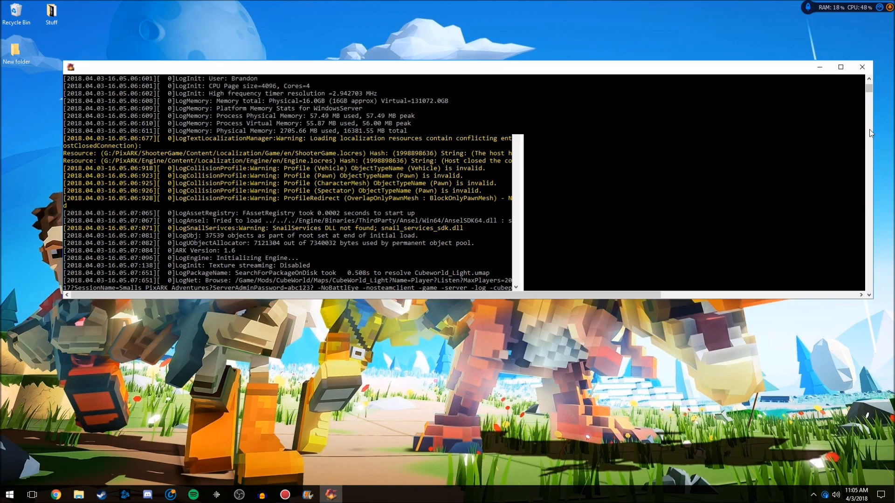
left_click_drag(63, 147, 10, 148)
left_click_drag(404, 301, 423, 425)
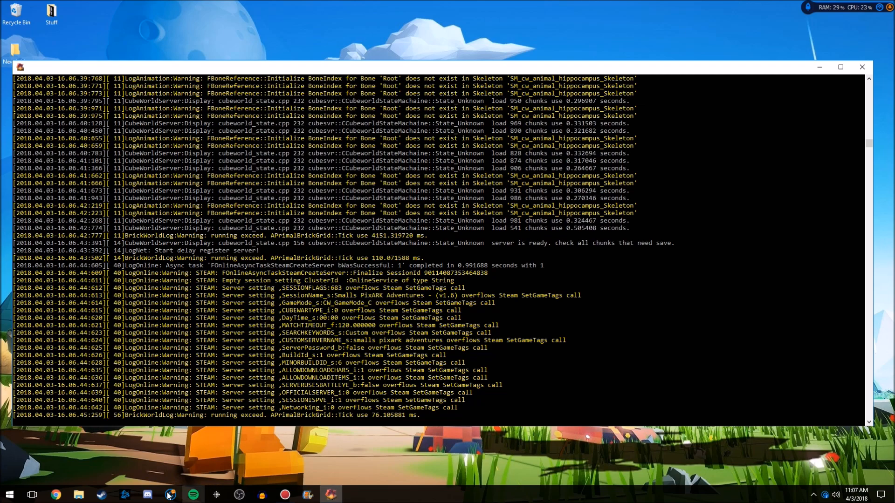
Step: Switch to Steam and launch PixARK from the library
left_click(101, 495)
left_click(163, 94)
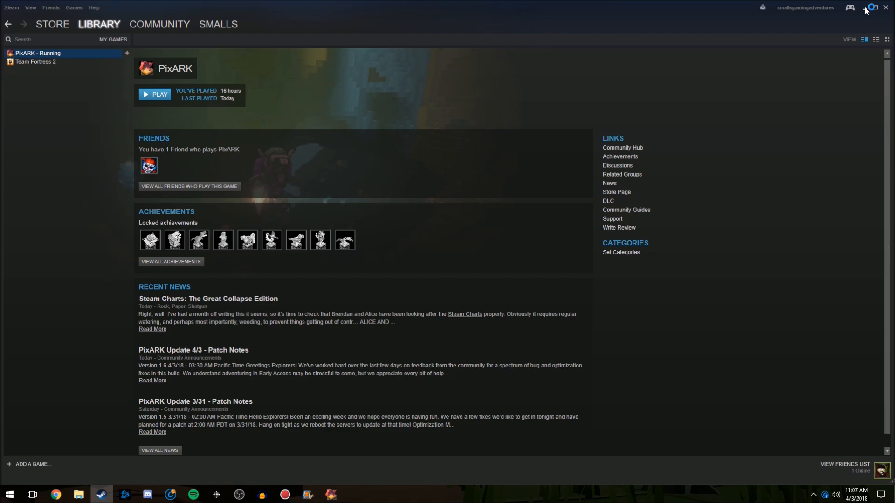
Step: Minimize Steam and the server console, and show the unofficial servers in PixARK's join session list
left_click(864, 9)
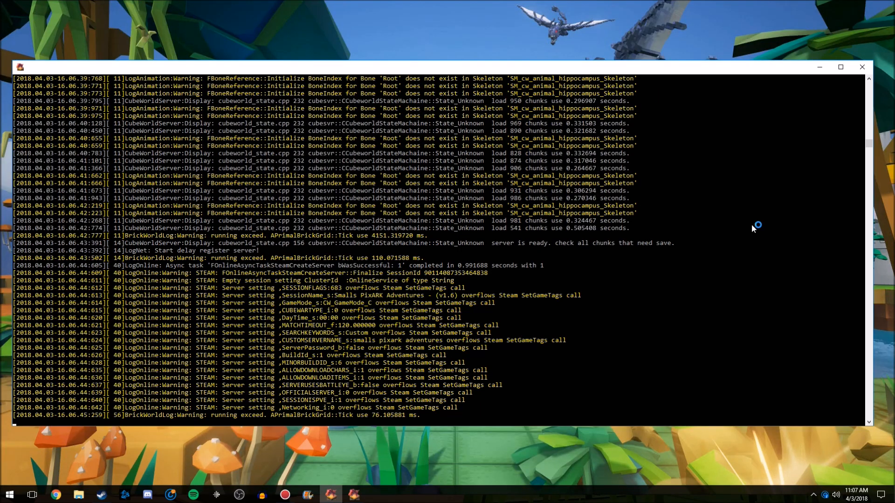
left_click(818, 67)
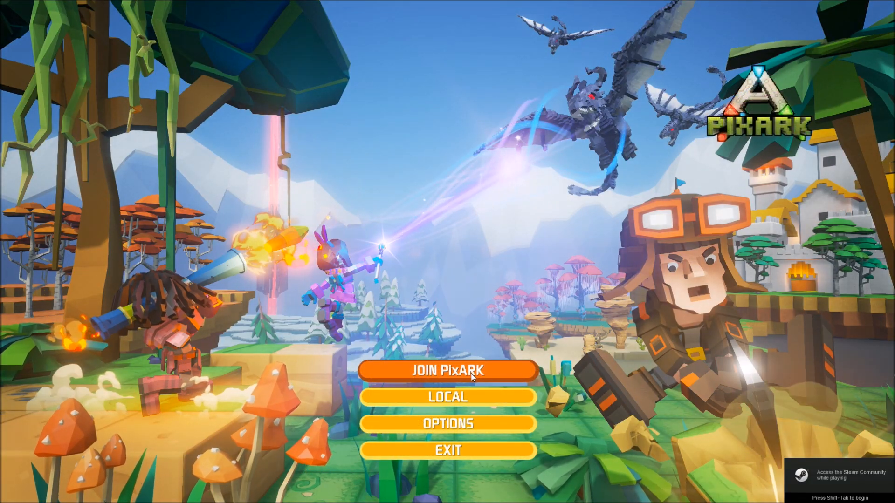
left_click(470, 373)
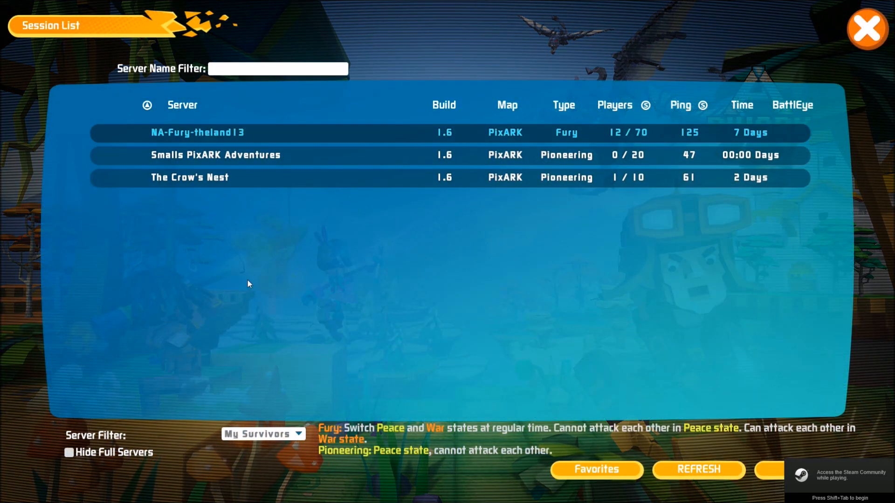
left_click(295, 438)
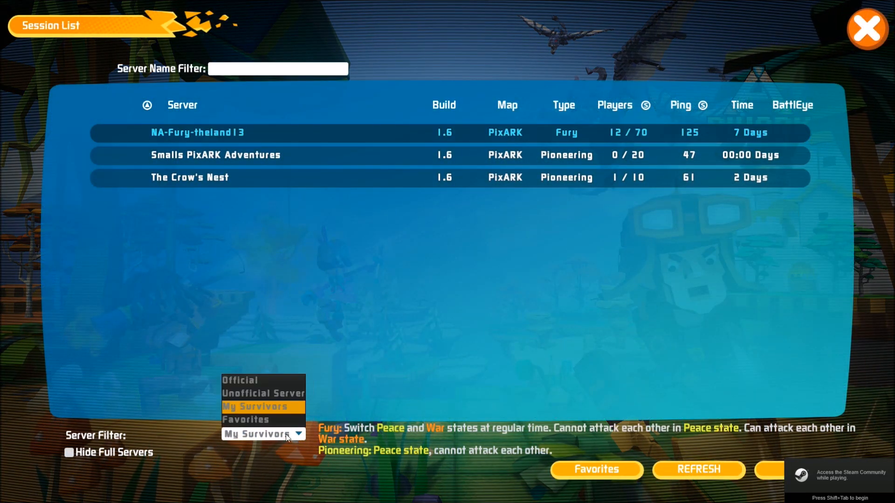
left_click(272, 392)
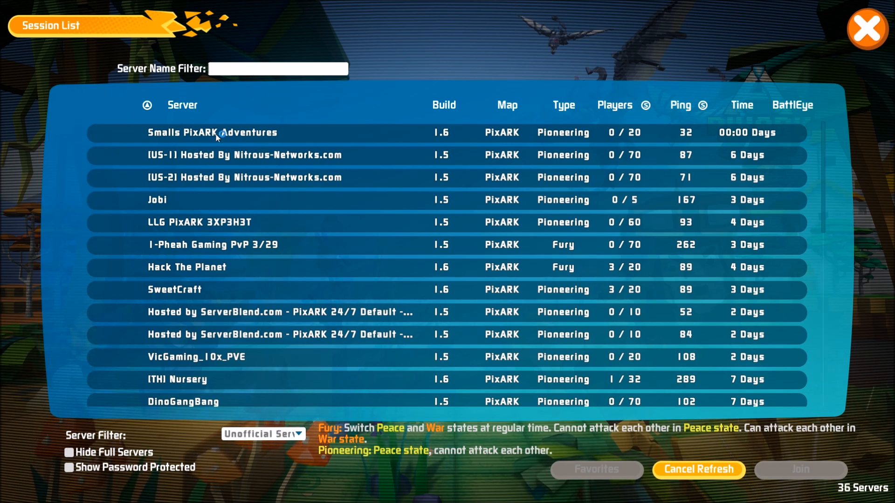
Step: Sort the unofficial servers by ascending ping, select Smalls PixARK Adventures, and reverse the ping sorting
left_click(702, 106)
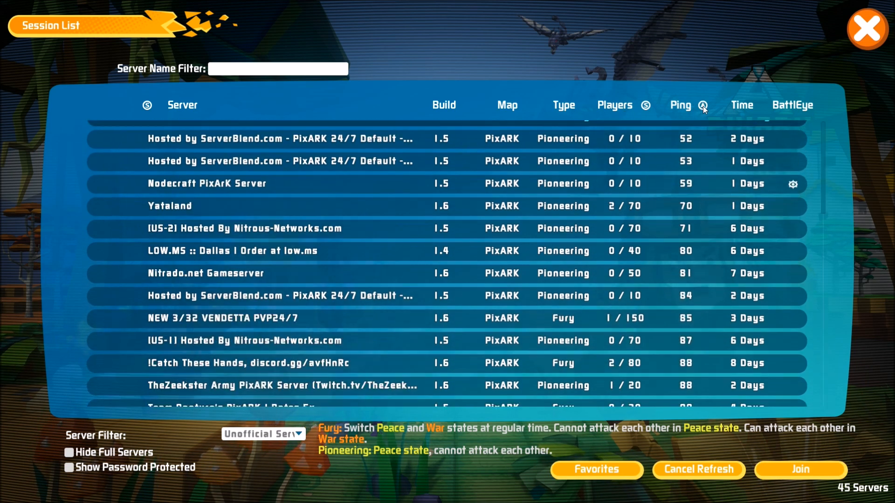
left_click(266, 155)
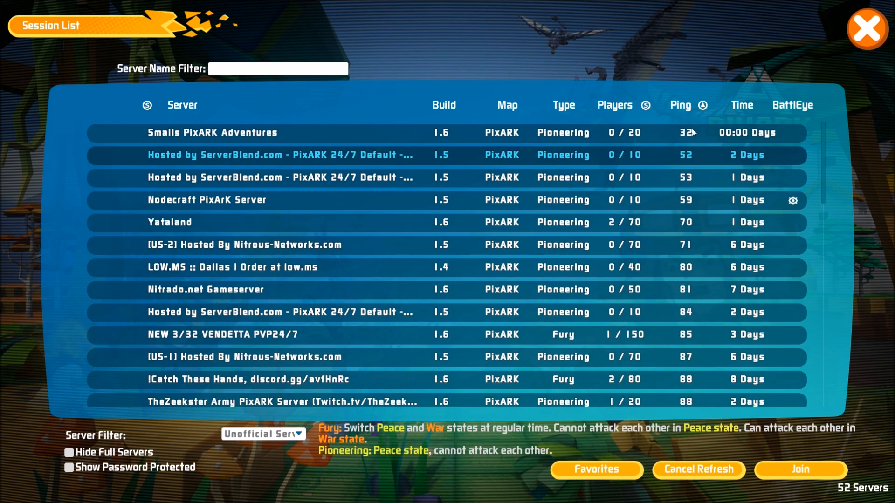
left_click(676, 133)
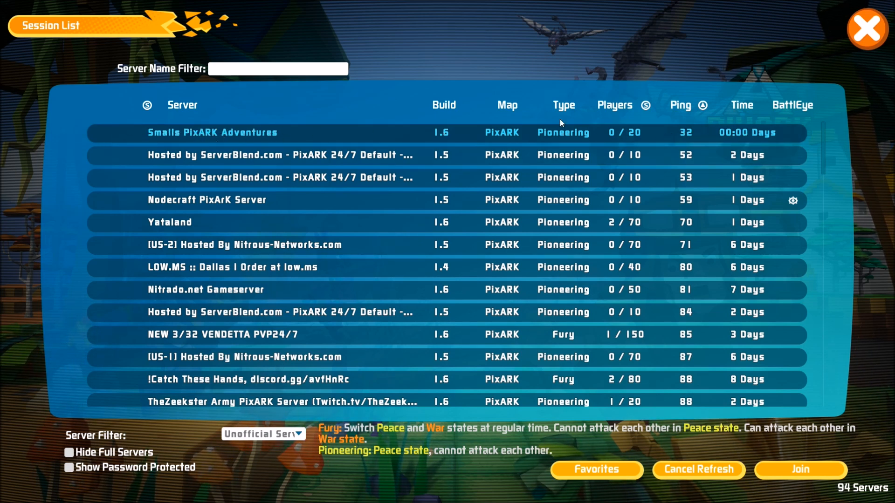
left_click(703, 105)
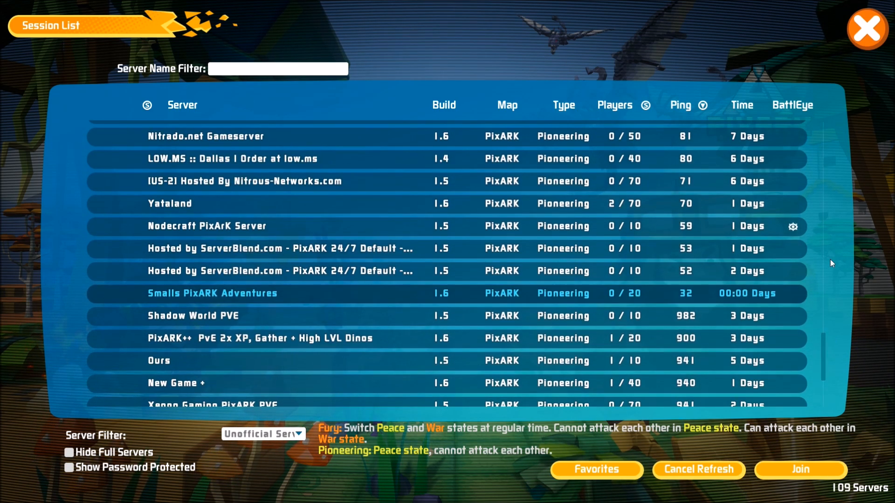
left_click_drag(822, 326, 834, 119)
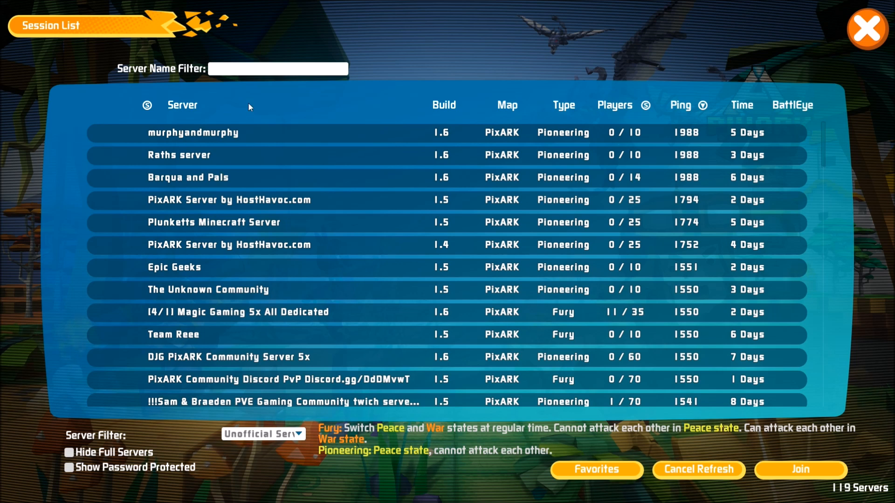
Step: Filter the session list by the server name "smalls" and join the Smalls PixARK Adventures server
type("lls")
key("Return")
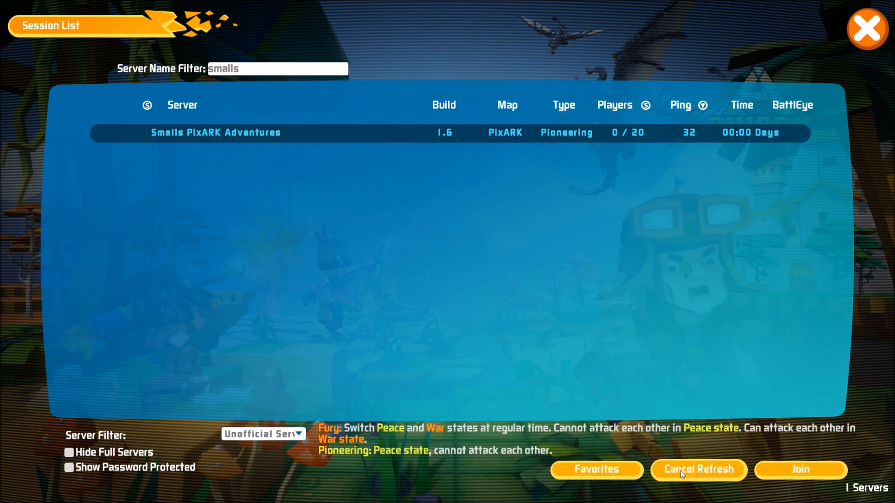
left_click(787, 470)
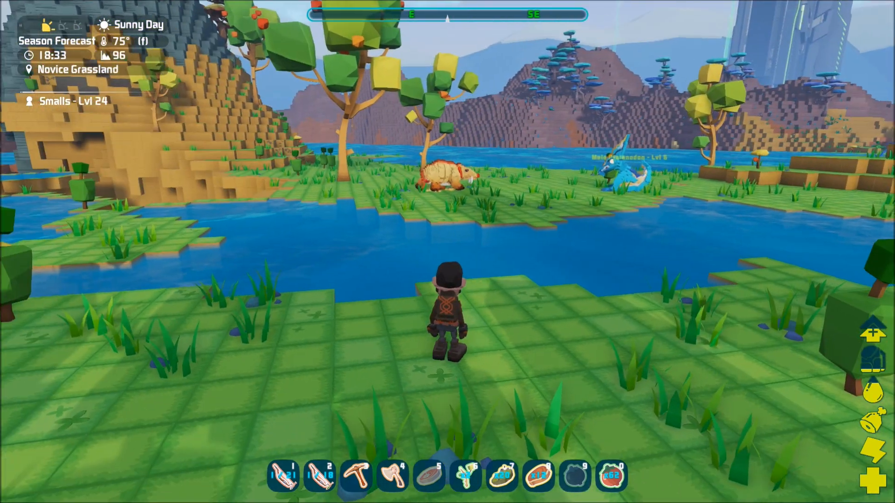
Step: Move the character briefly on the joined server and hide the in-game HUD
key("a")
key("BackSpace")
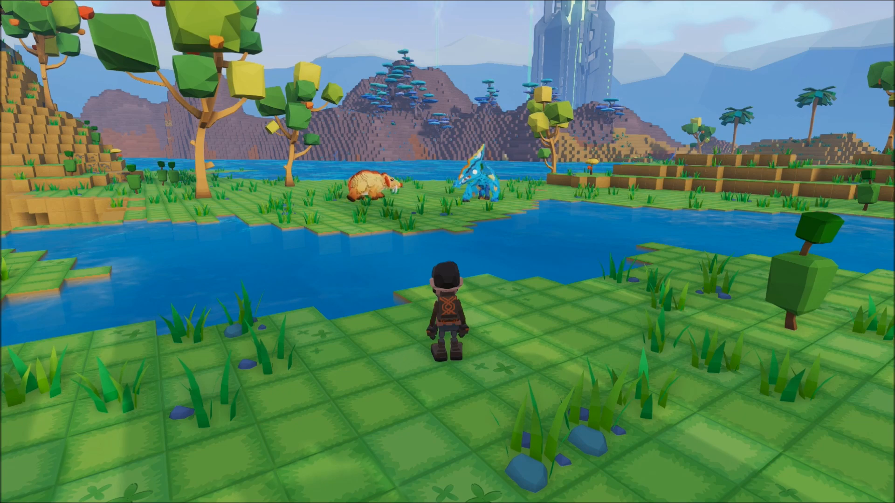